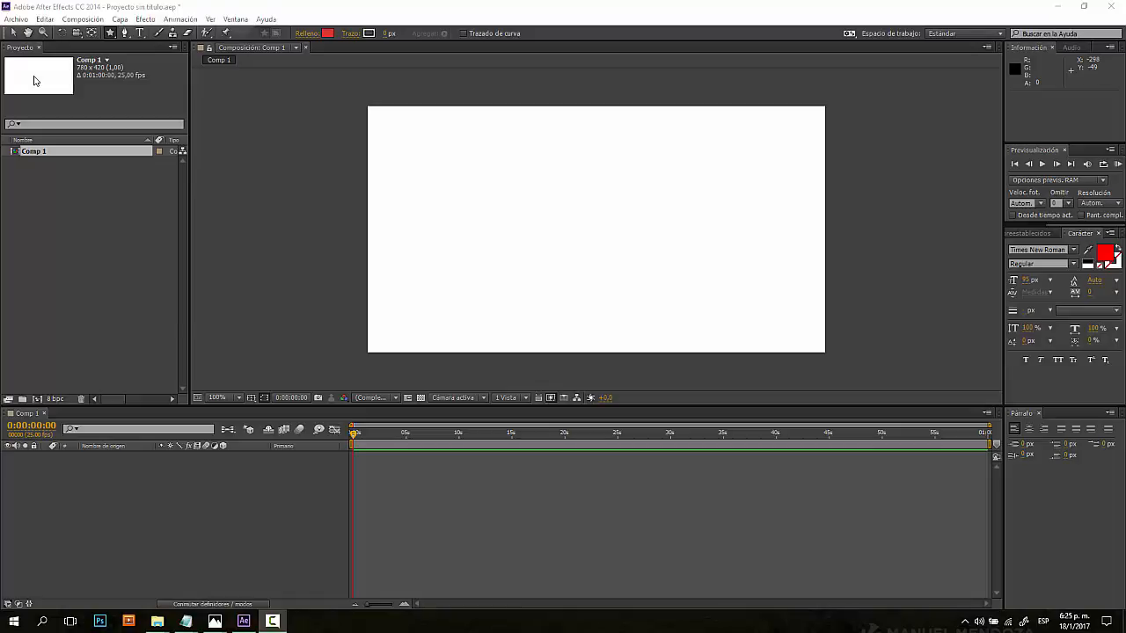
Create a new composition named "captura 1", keeping the preset size, frame rate and duration.
click(12, 20)
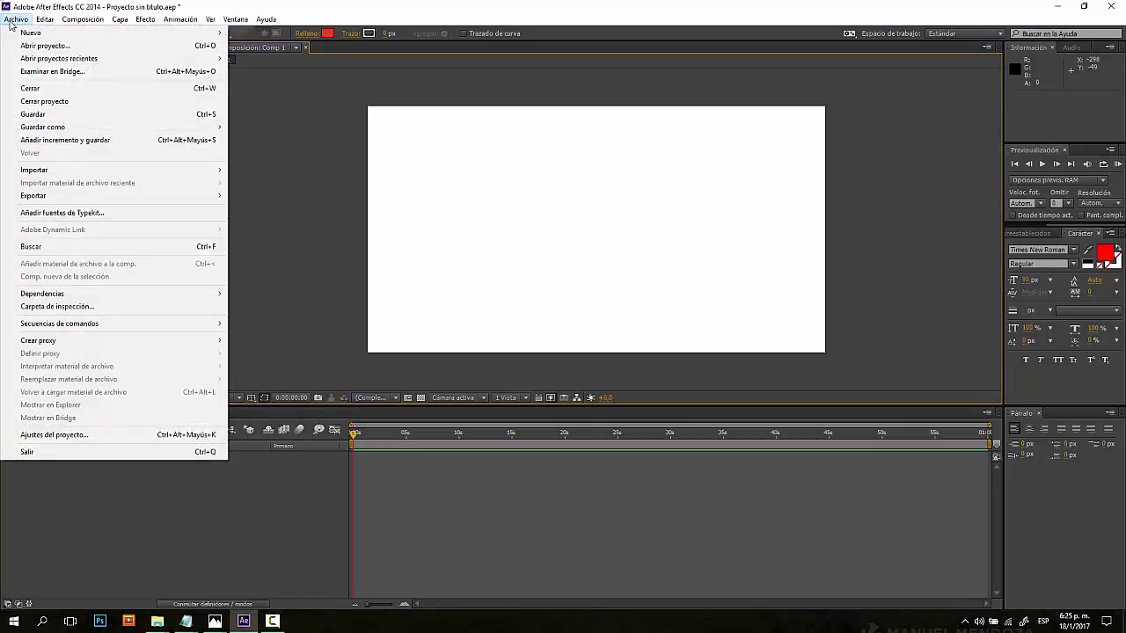
mouse_move(52, 25)
mouse_move(15, 20)
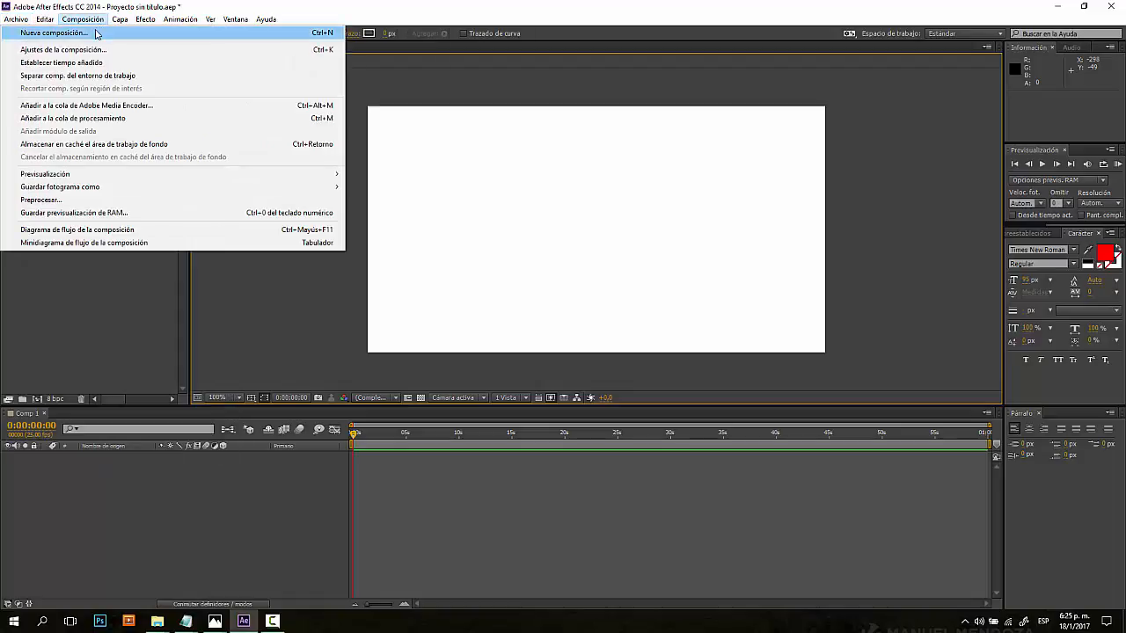
click(96, 34)
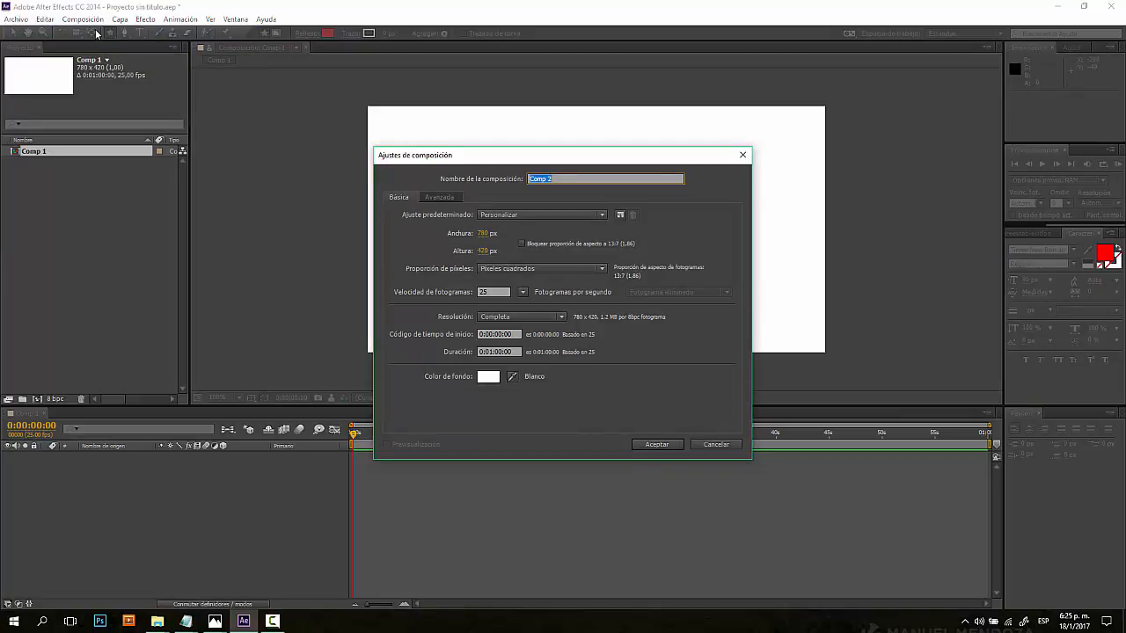
text(tex)
key(BackSpace)
key(BackSpace)
key(BackSpace)
text(captura)
click(499, 292)
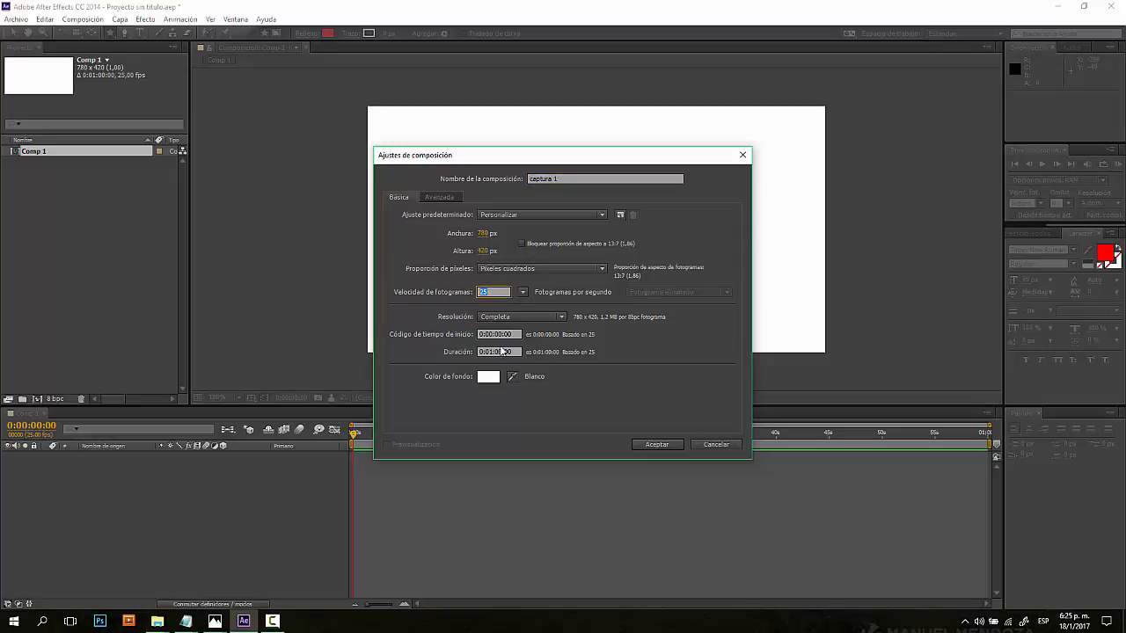
drag(502, 352, 464, 359)
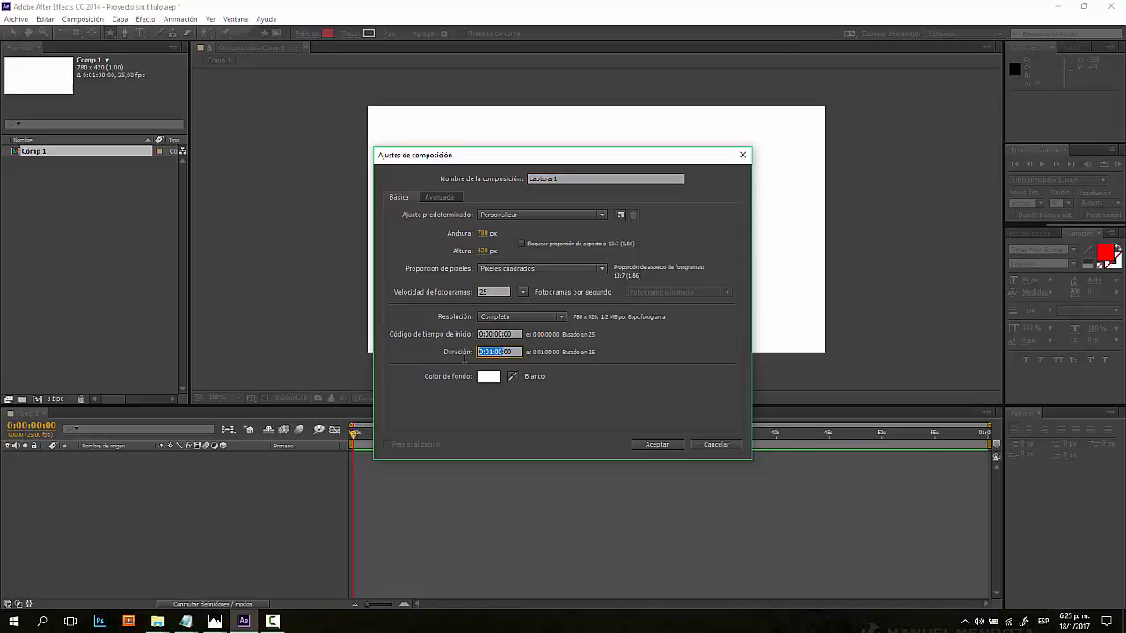
click(664, 447)
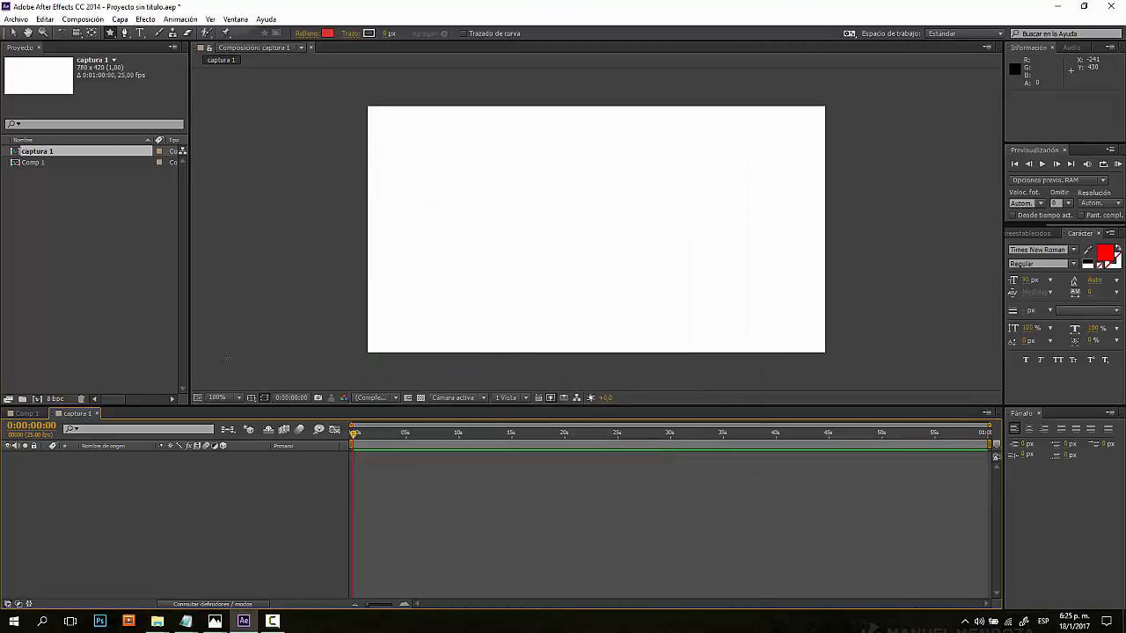
Switch between the Comp 1 and captura 1 compositions to compare them, finishing on captura 1.
double_click(55, 164)
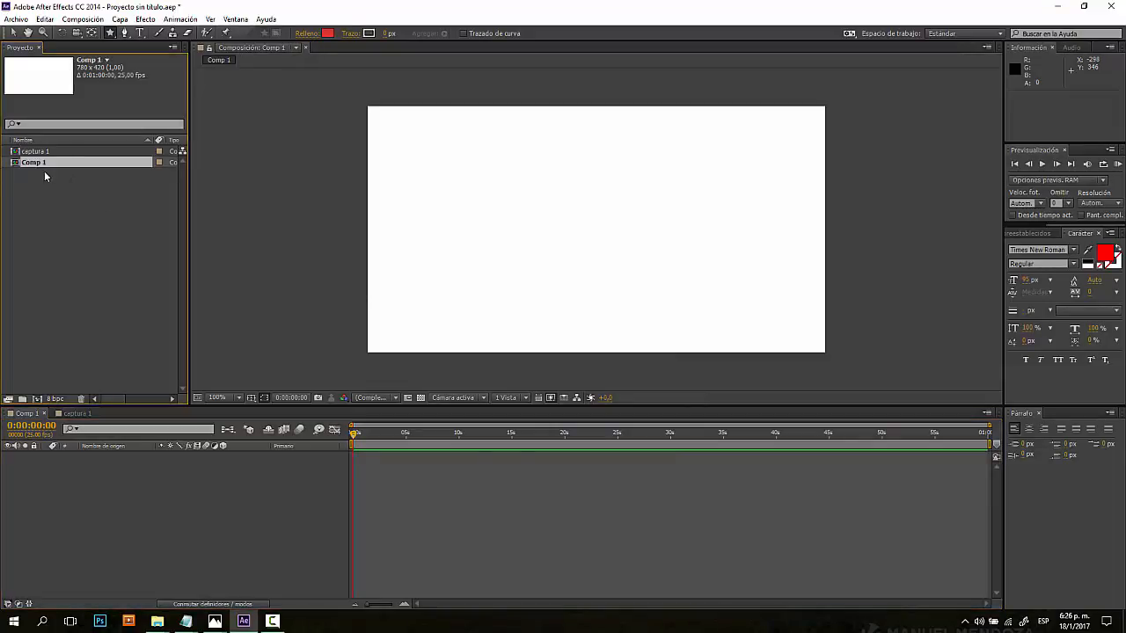
click(46, 153)
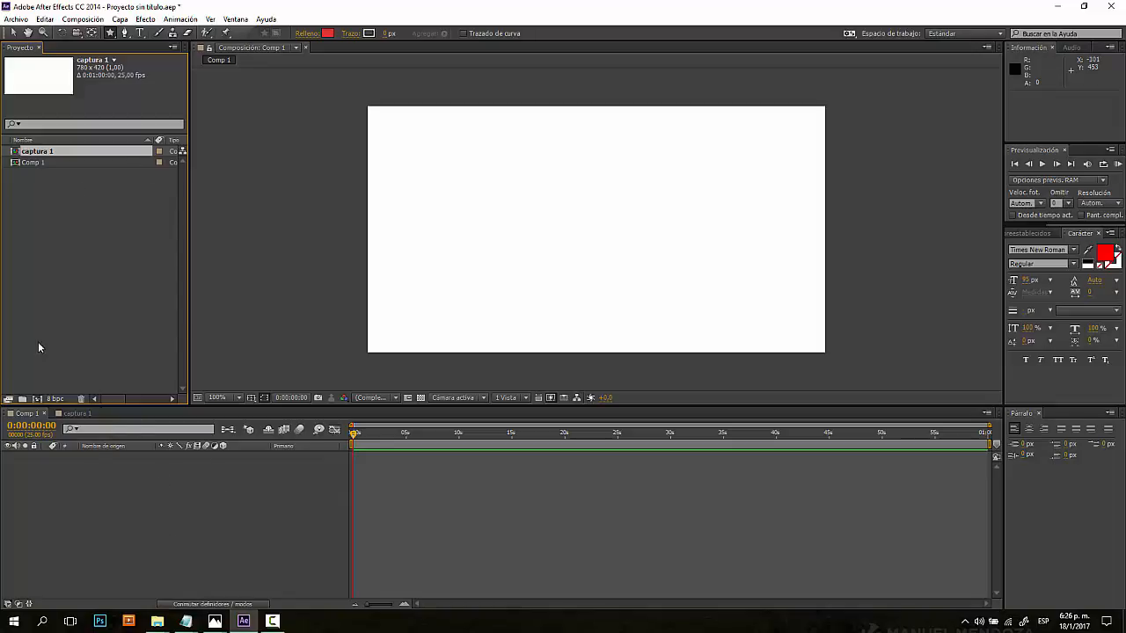
click(75, 413)
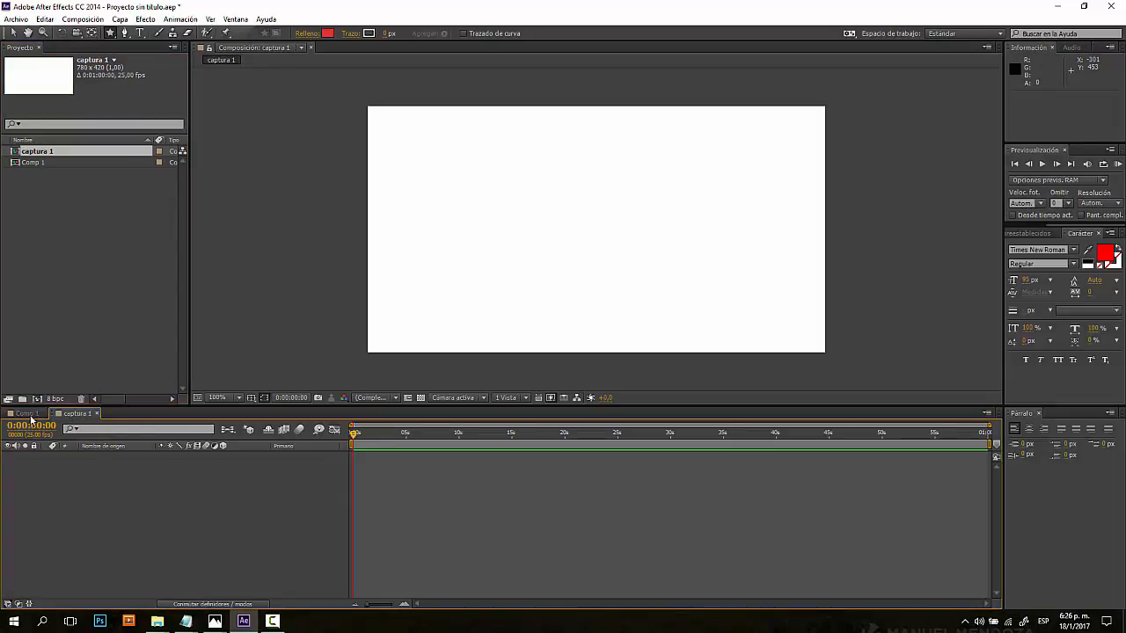
click(30, 415)
click(74, 415)
click(28, 415)
click(66, 413)
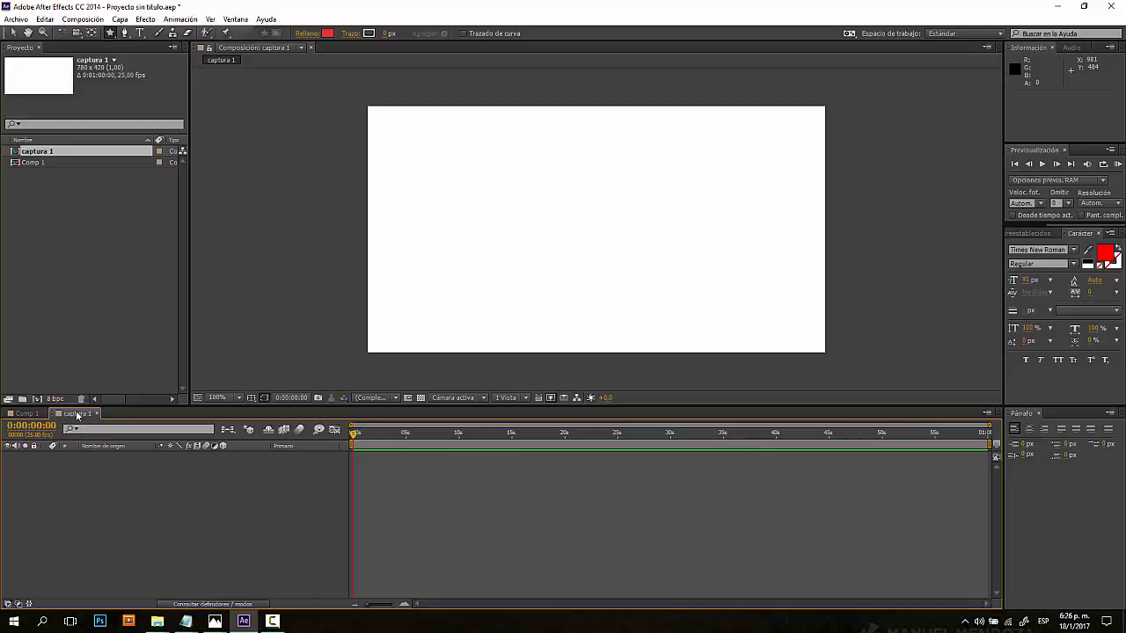
Add a text layer reading "taller de animacion" to the captura 1 composition.
click(120, 19)
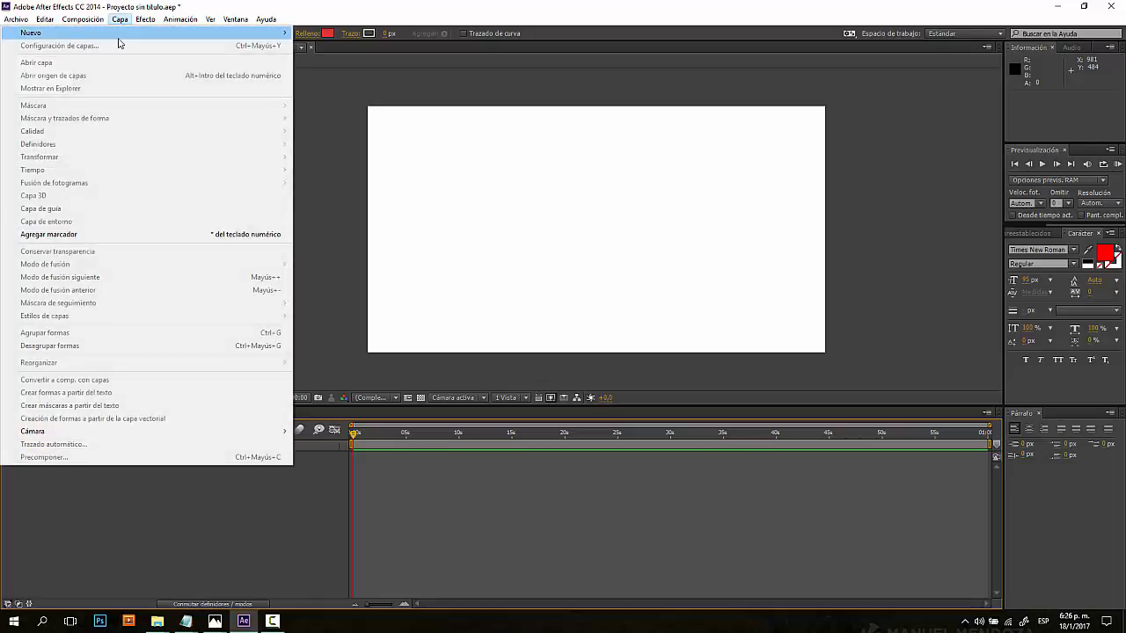
mouse_move(219, 33)
click(342, 33)
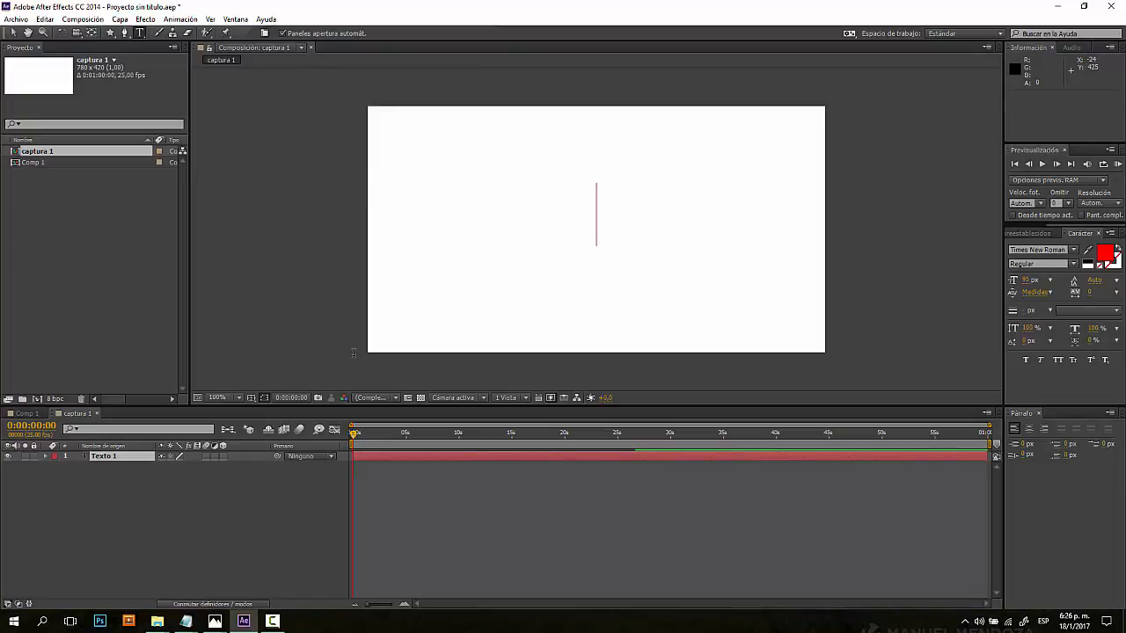
text(talelr)
key(Delete)
key(BackSpace)
key(BackSpace)
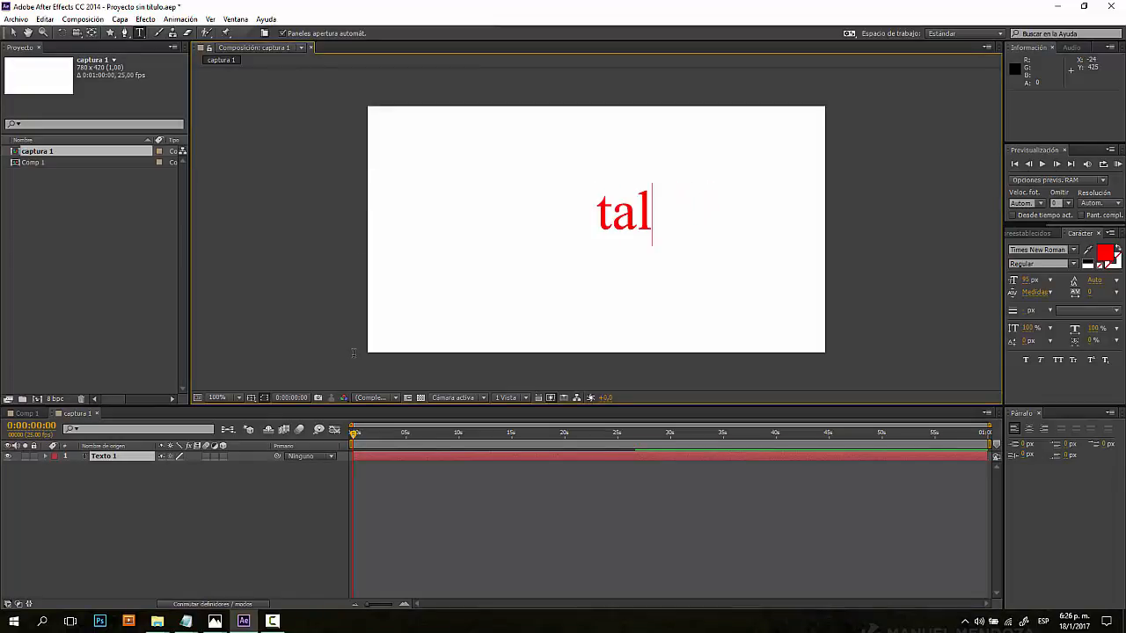
text(ler an)
key(BackSpace)
key(BackSpace)
text(de ar)
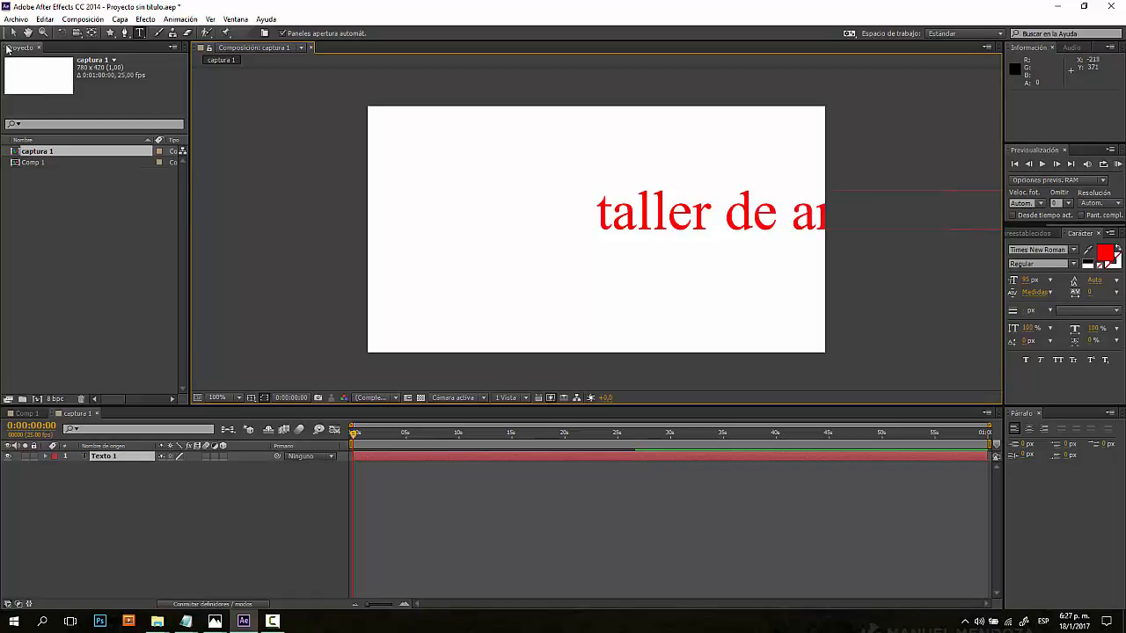
Move the text layer left and slightly down with the Selection tool, to about position 101, 252.
drag(638, 234, 614, 219)
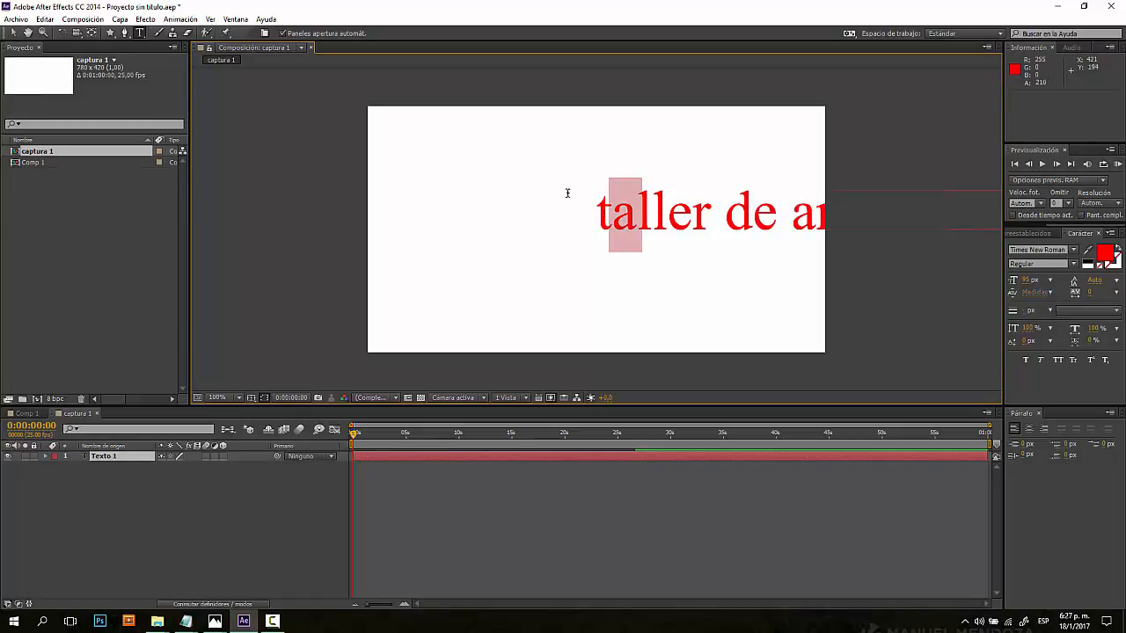
click(7, 32)
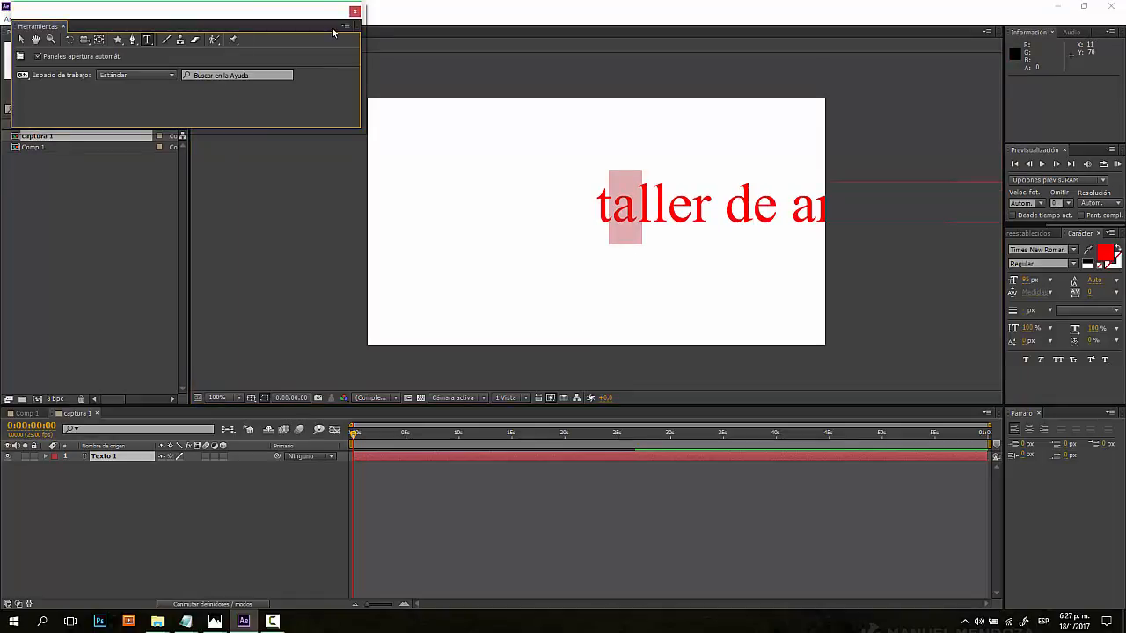
drag(34, 30, 12, 17)
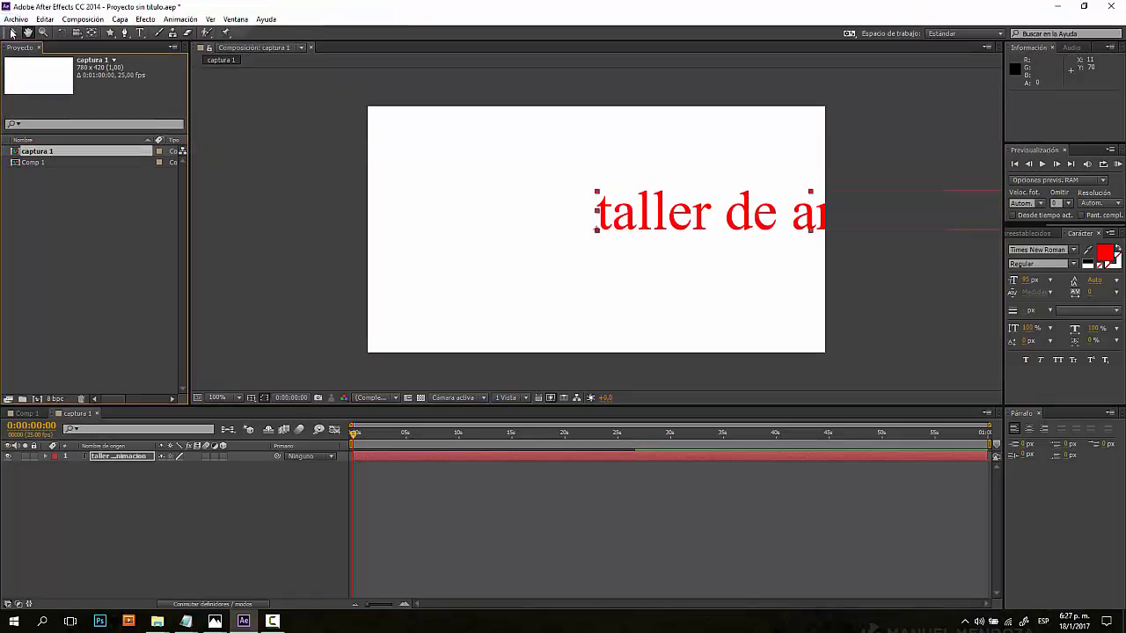
click(13, 33)
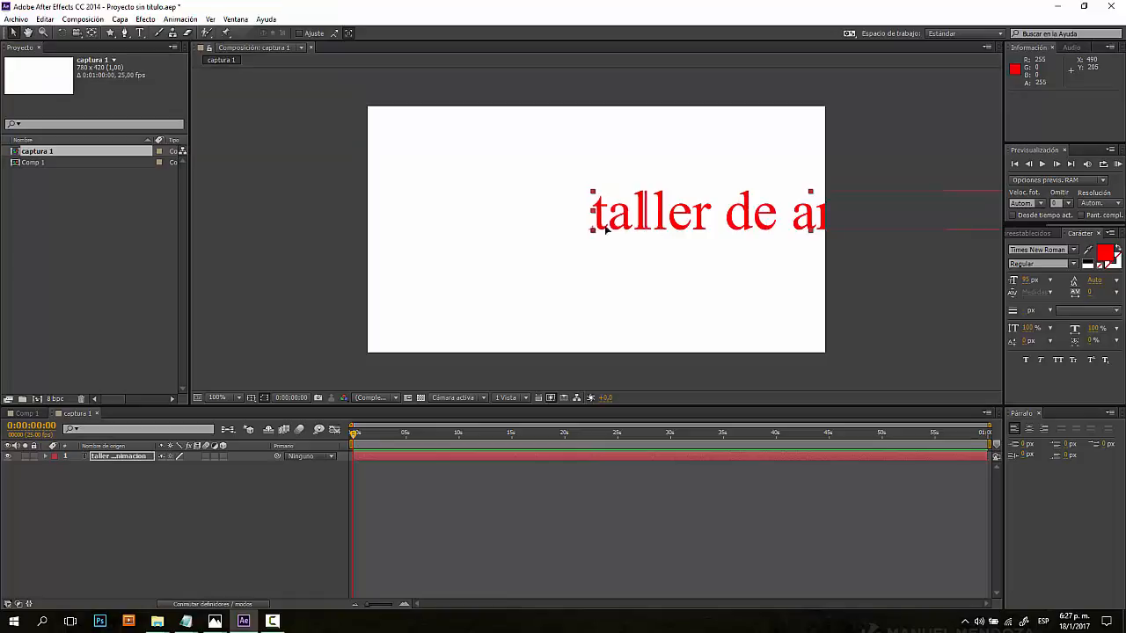
drag(660, 230, 490, 255)
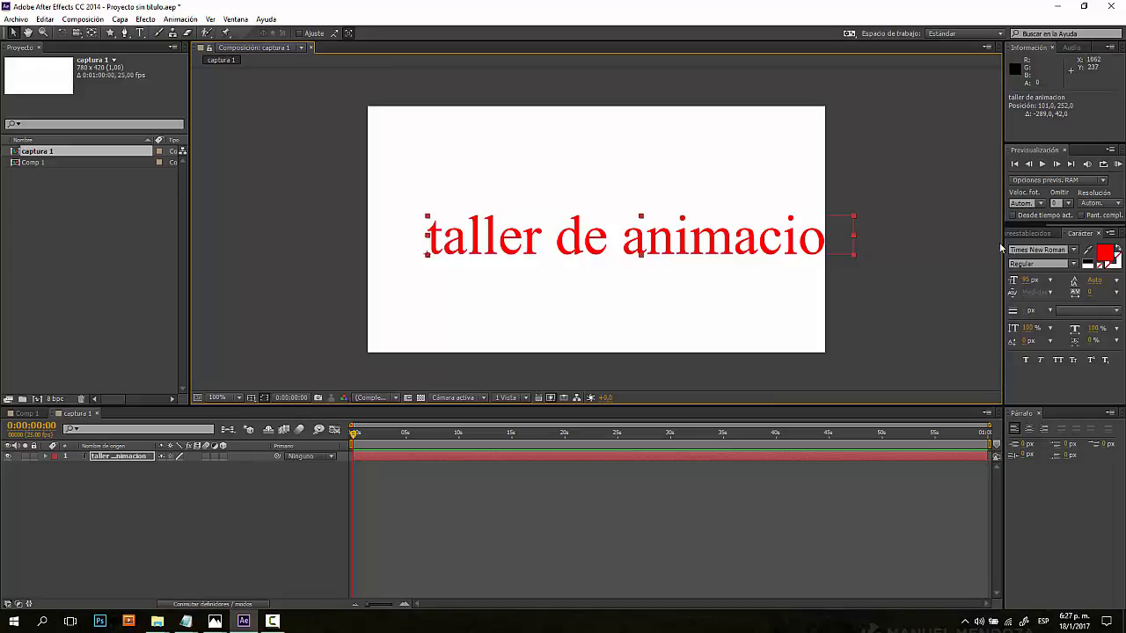
Set the text's font size to 85 px and its font to Museo.
drag(1027, 280, 1033, 272)
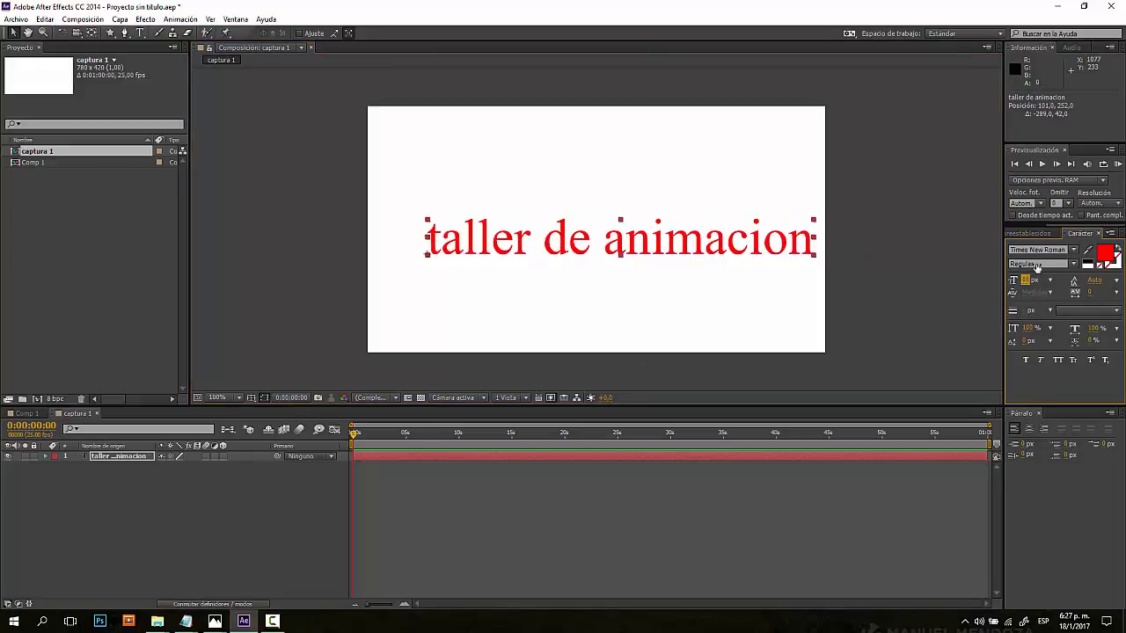
click(1051, 250)
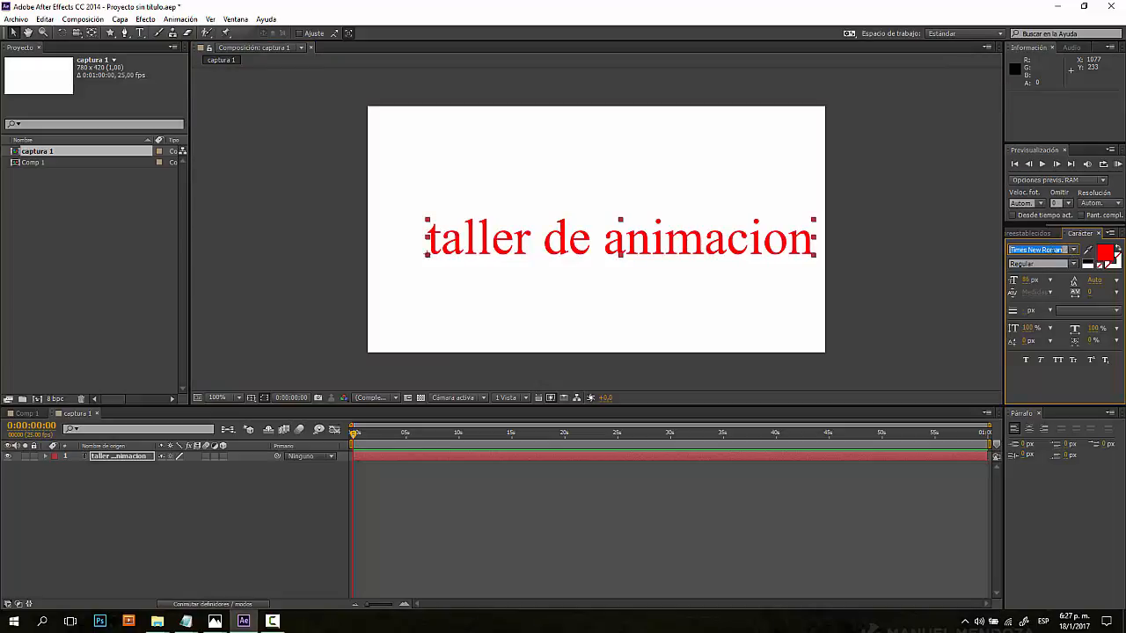
text(Museo)
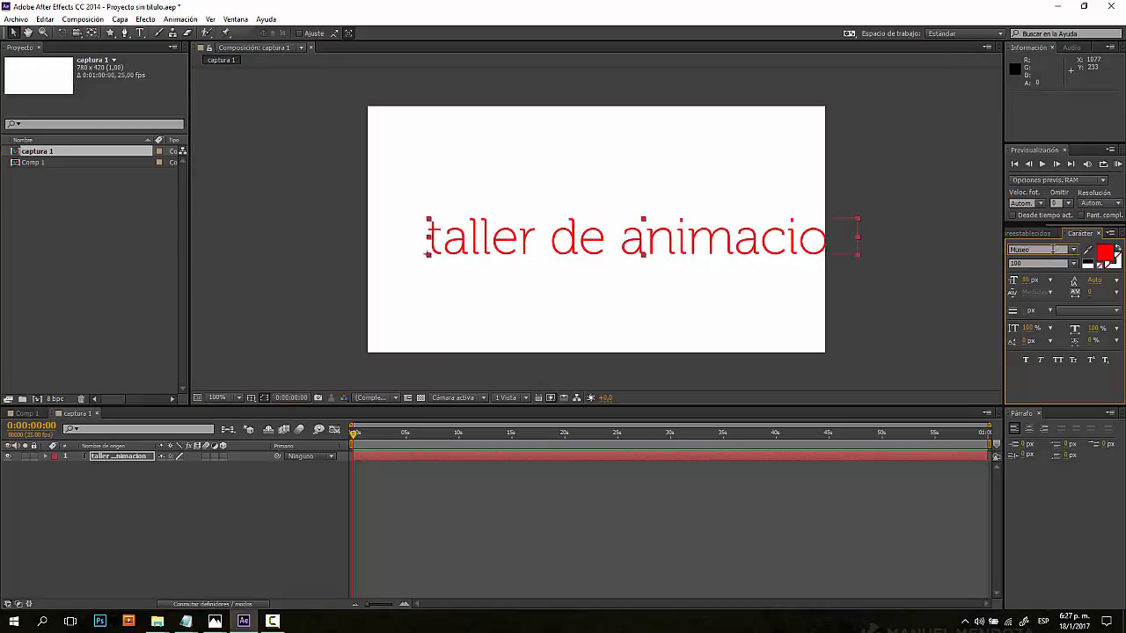
key(Return)
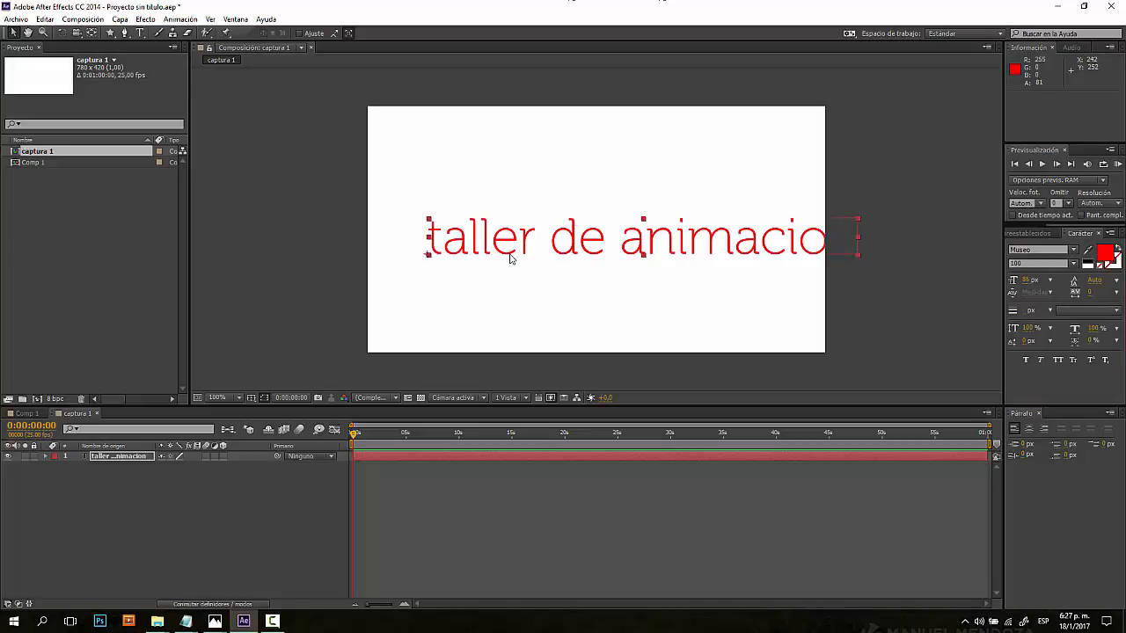
Reduce the text's font size to 62 px and reposition it at about 97, 224.
drag(510, 257, 480, 256)
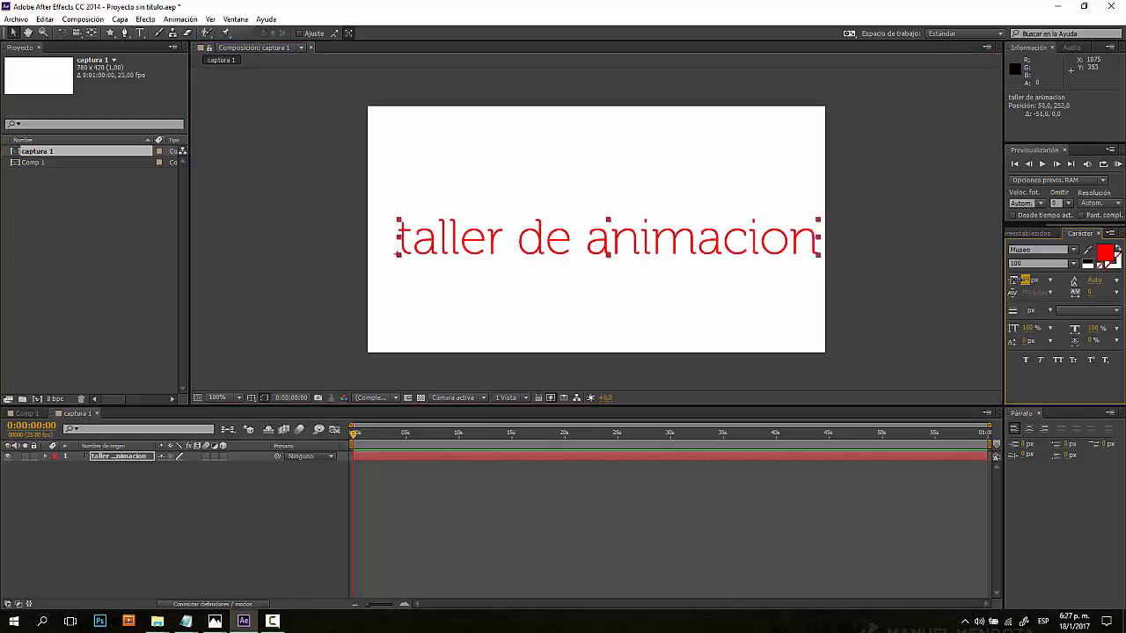
drag(1020, 280, 1010, 279)
drag(632, 253, 659, 236)
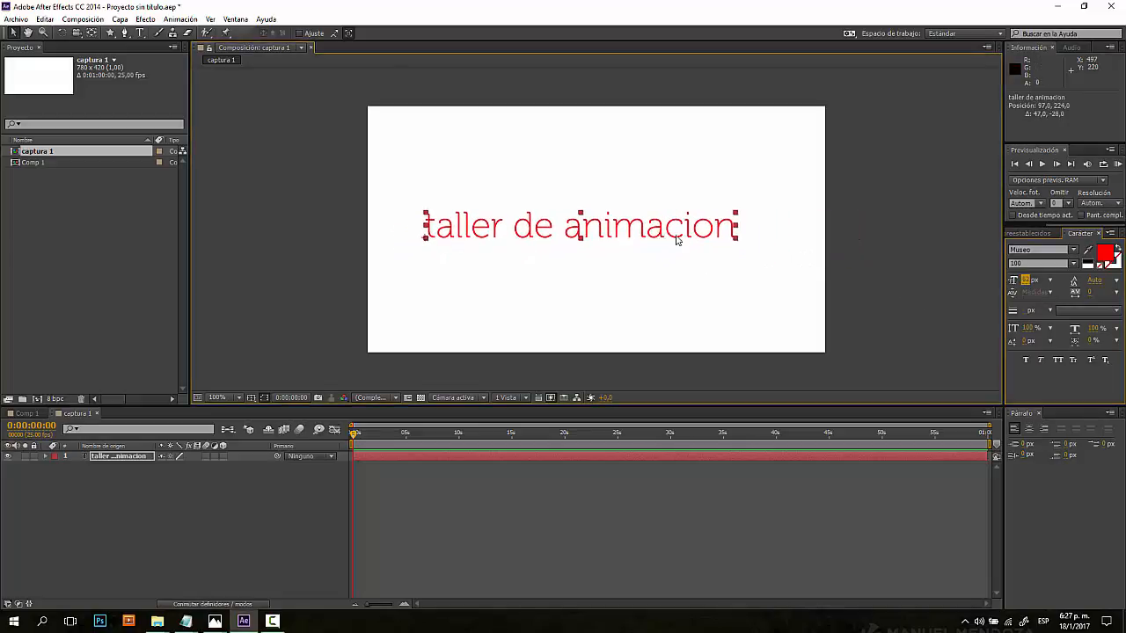
Replace the "o" with an accented "ó" so the text reads "taller de animación".
double_click(676, 240)
triple_click(702, 227)
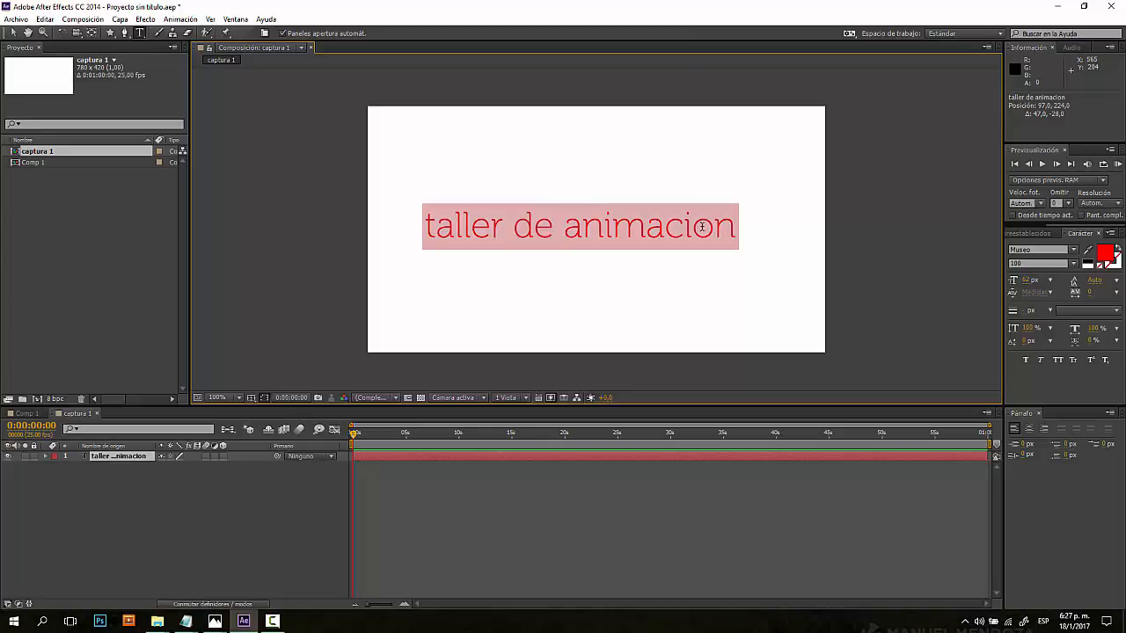
click(697, 228)
key(shift+Right)
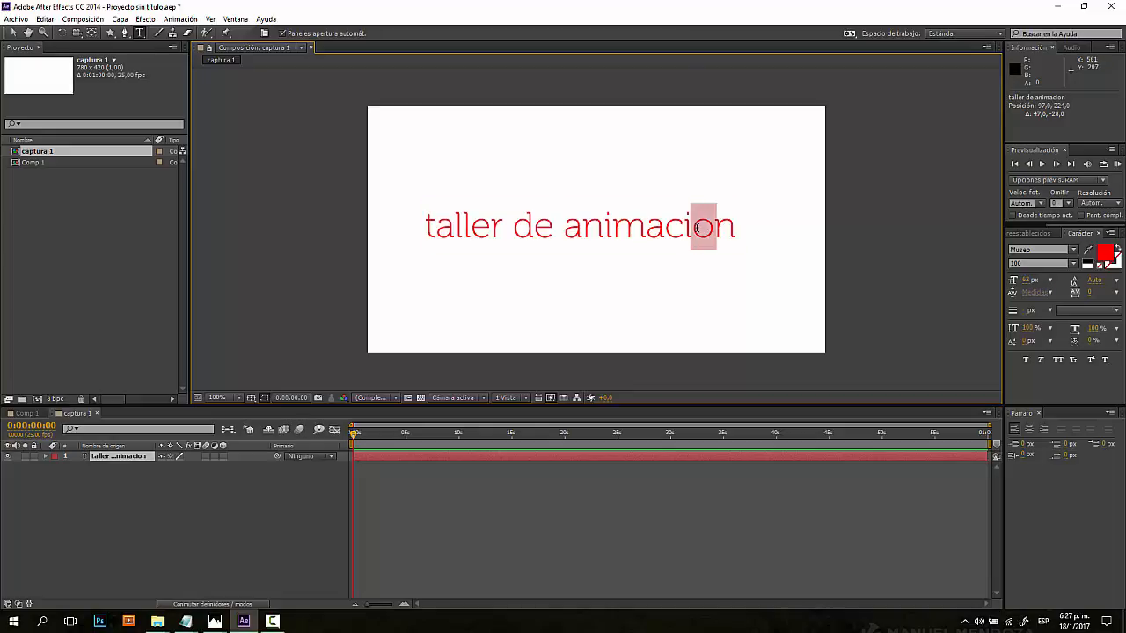
text({o)
key(BackSpace)
key(BackSpace)
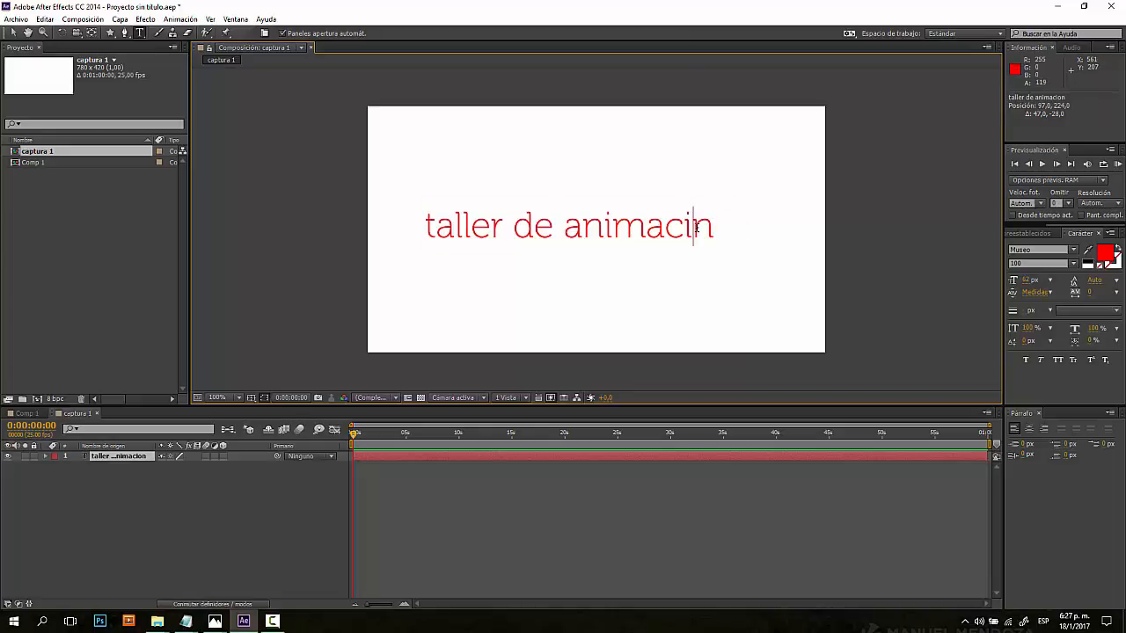
text(ó)
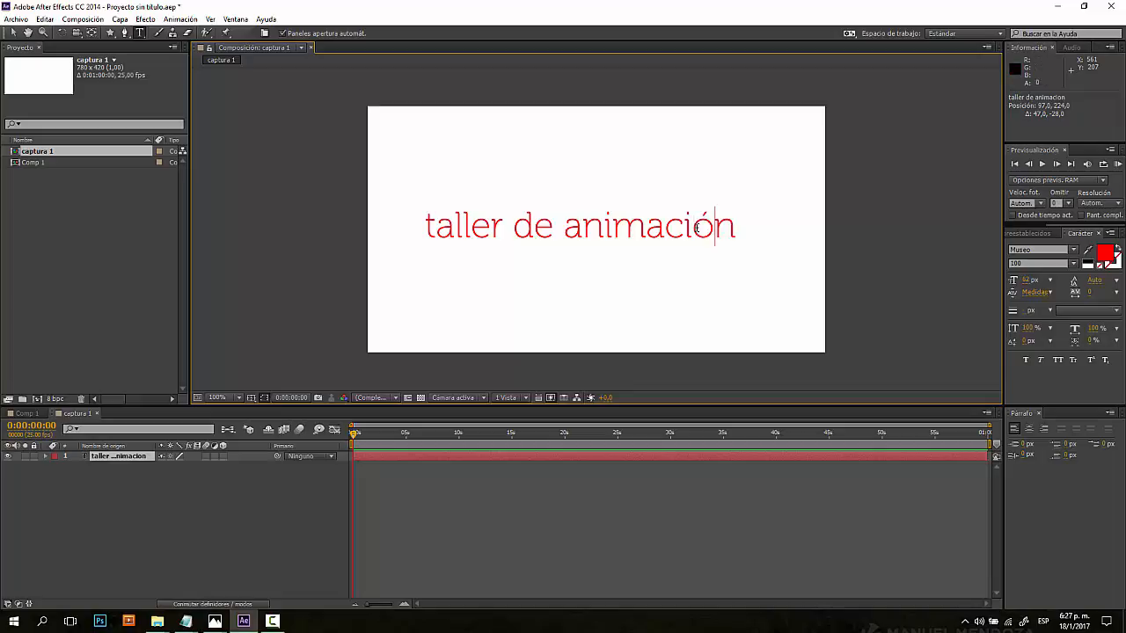
click(13, 32)
Expand the text layer and its Transform group in the timeline to list the individual transform properties.
click(115, 456)
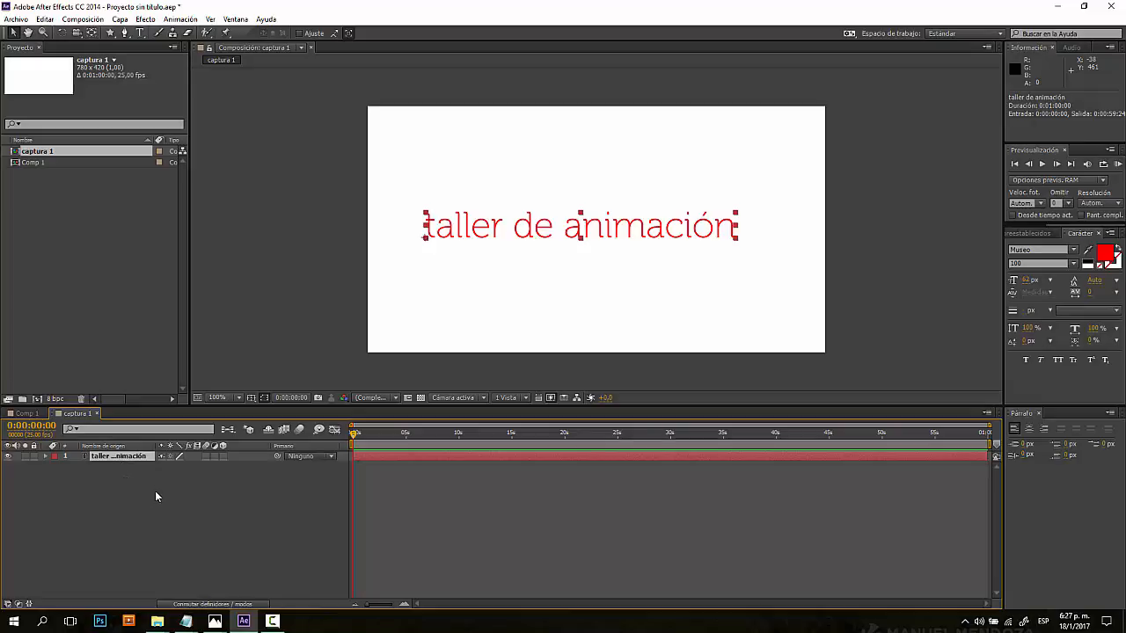
click(155, 491)
click(123, 458)
click(42, 457)
click(48, 456)
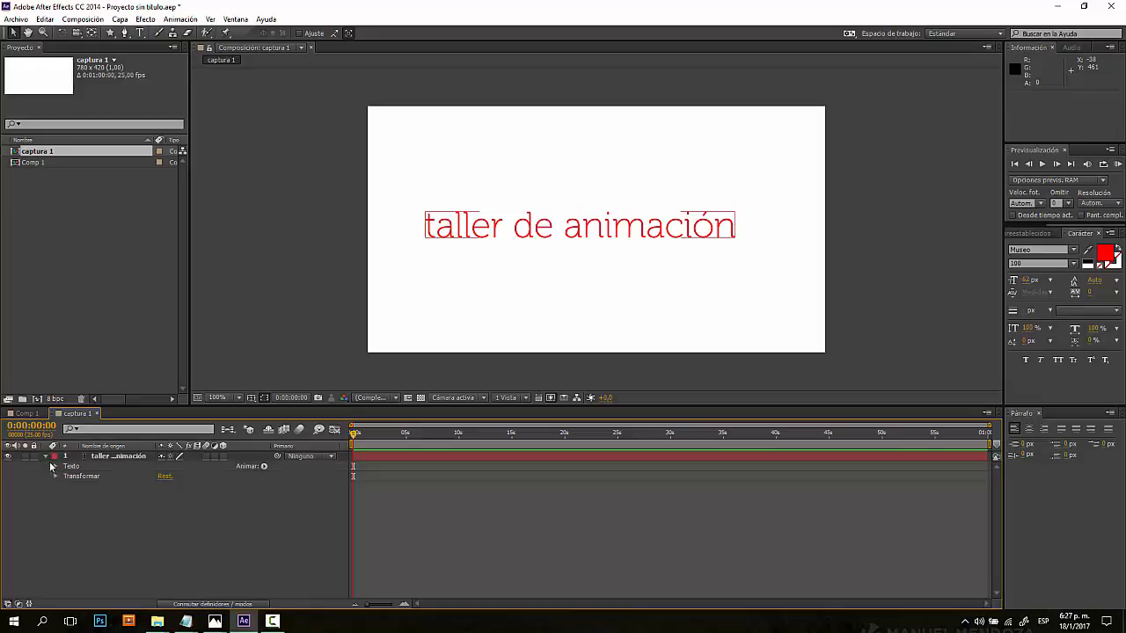
click(48, 457)
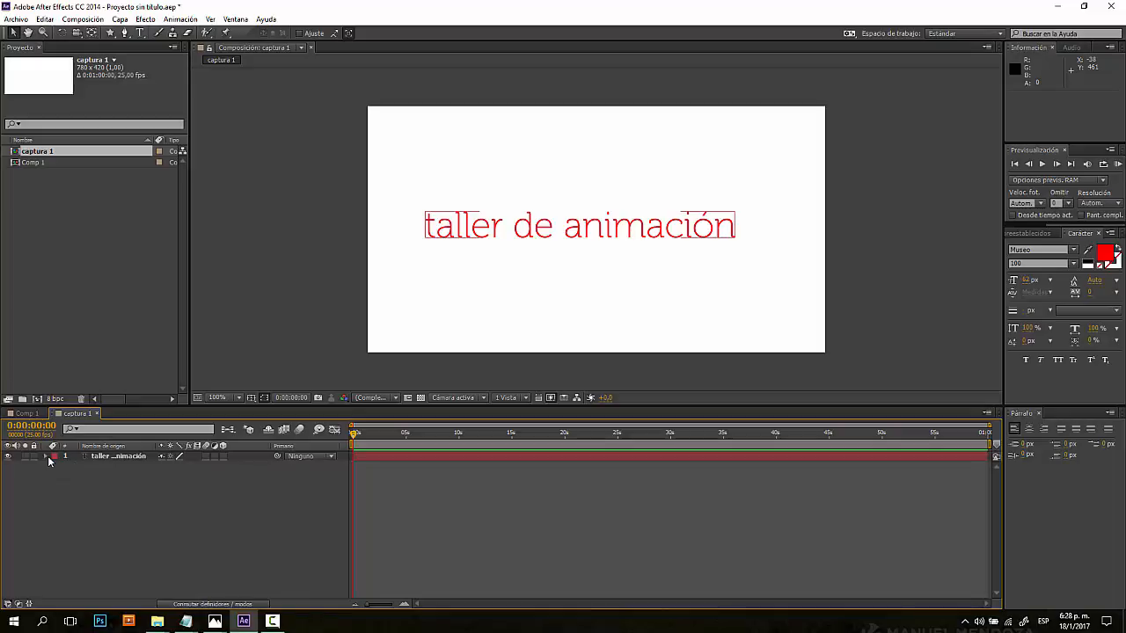
click(46, 457)
click(47, 457)
click(47, 457)
click(56, 476)
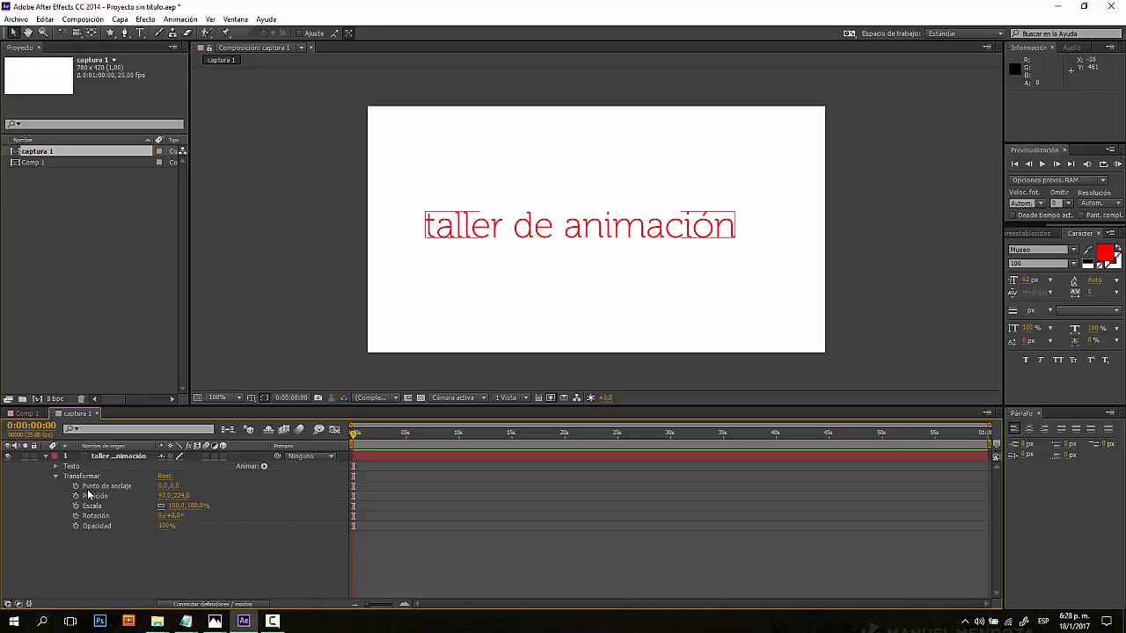
Go through the text layer's transform properties: anchor point, position, scale, rotation and opacity.
click(88, 480)
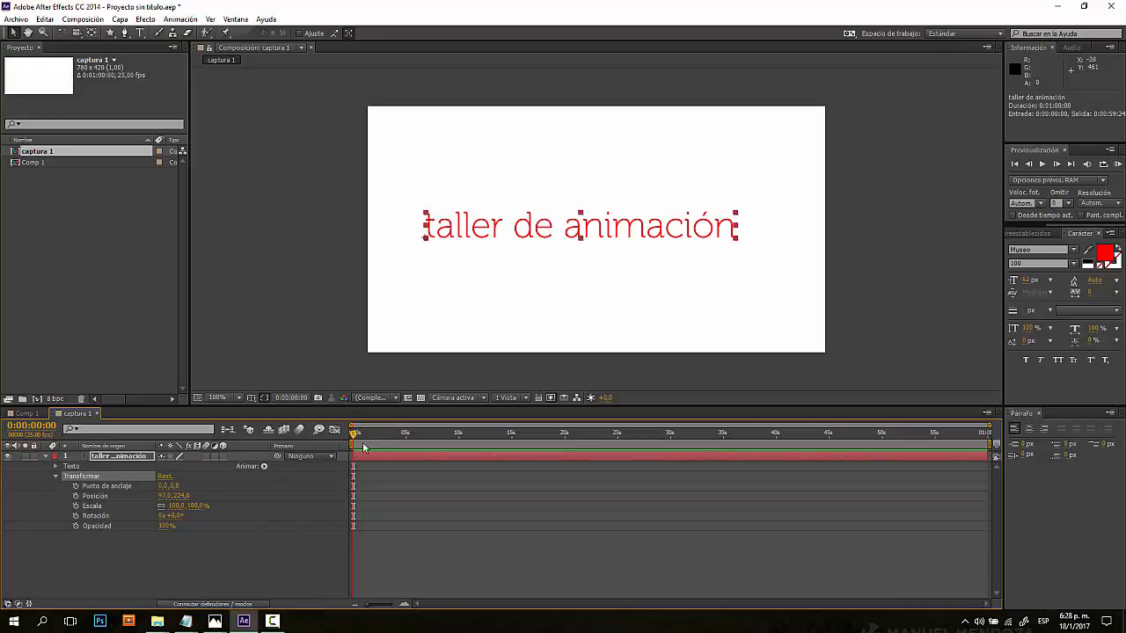
drag(354, 435, 287, 436)
click(88, 486)
click(89, 496)
click(92, 506)
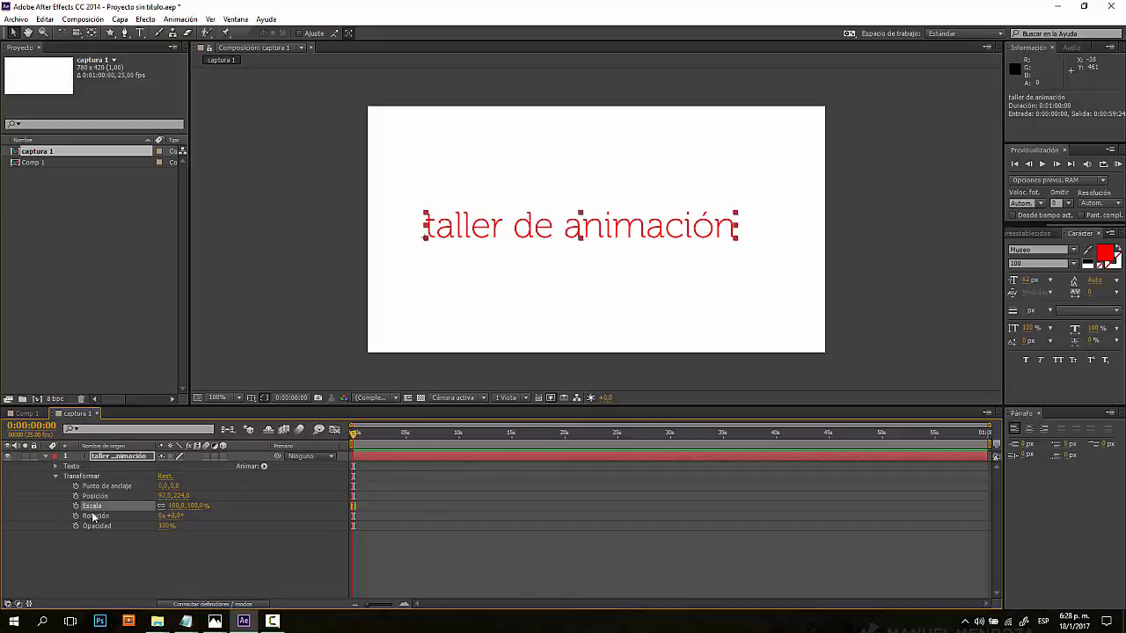
click(93, 516)
click(94, 525)
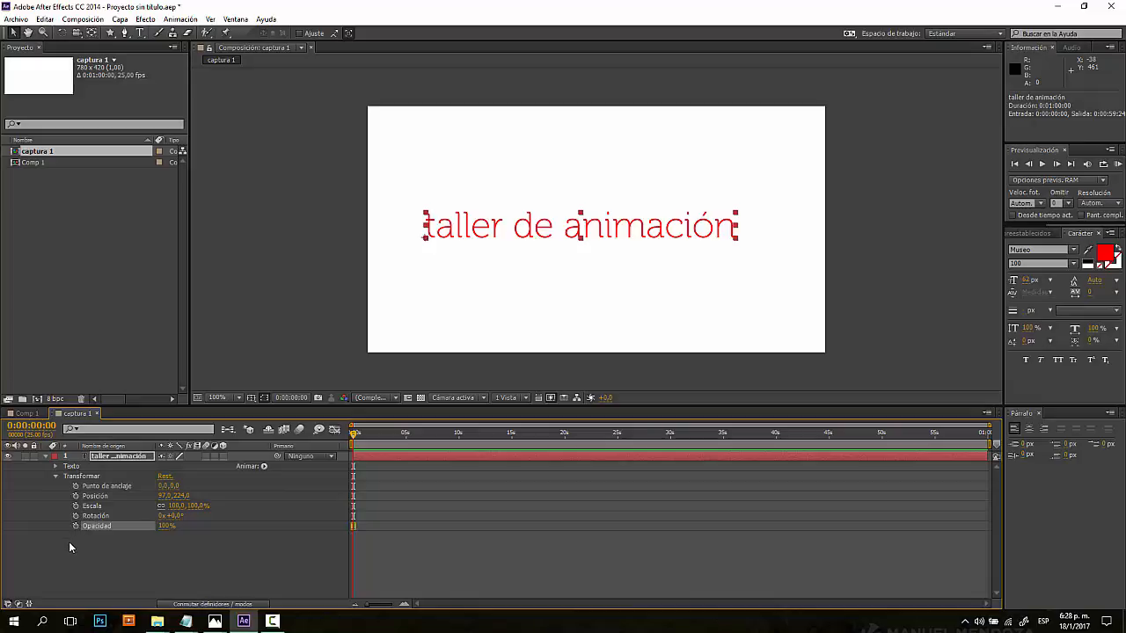
Enable keyframing for the text layer's Scale at 0:00:00:00, with keyframing for the anchor point turned off again.
click(76, 486)
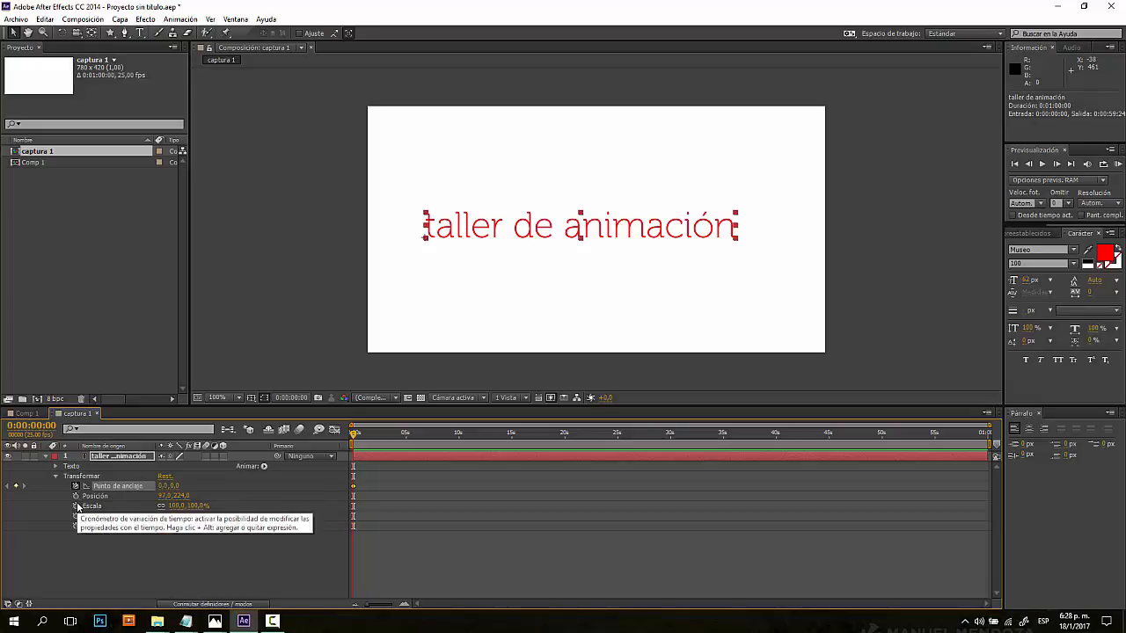
click(76, 506)
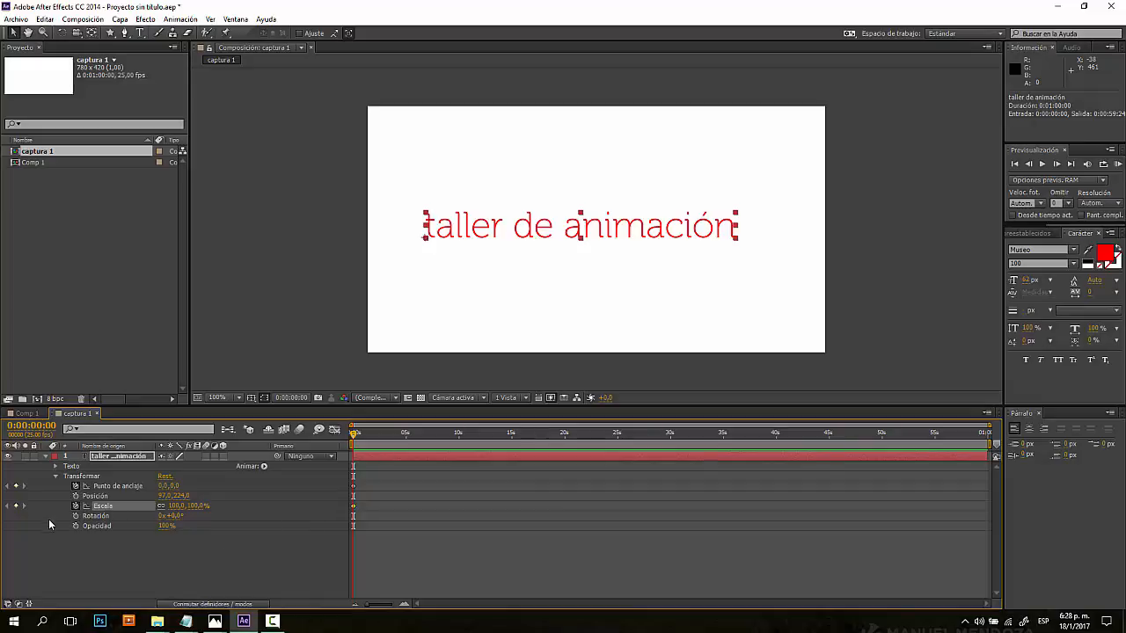
click(73, 486)
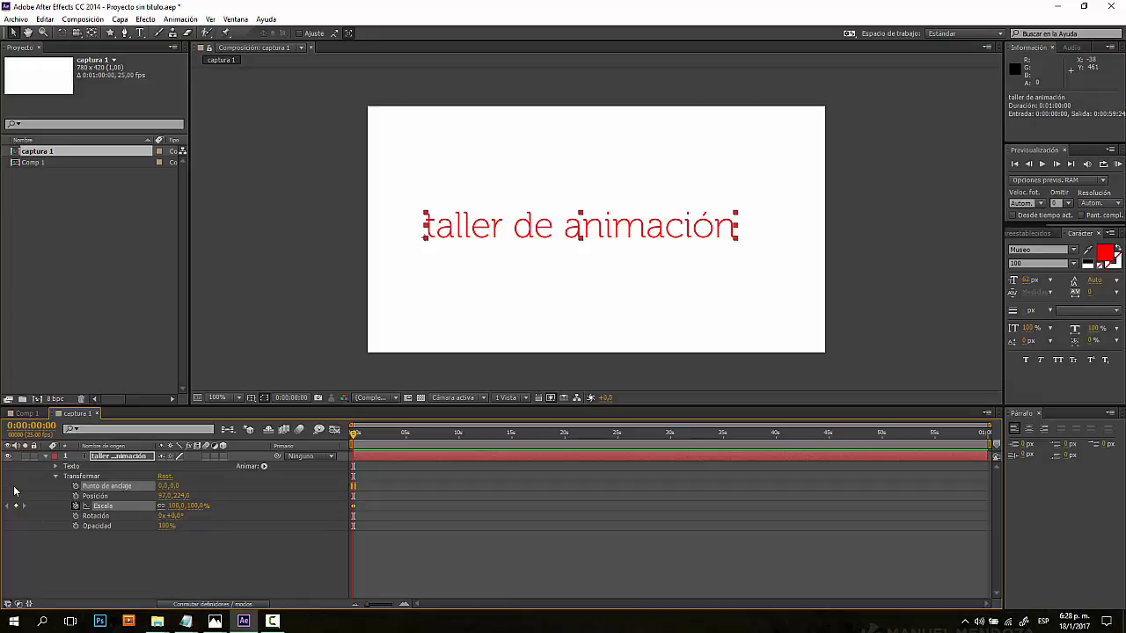
click(76, 506)
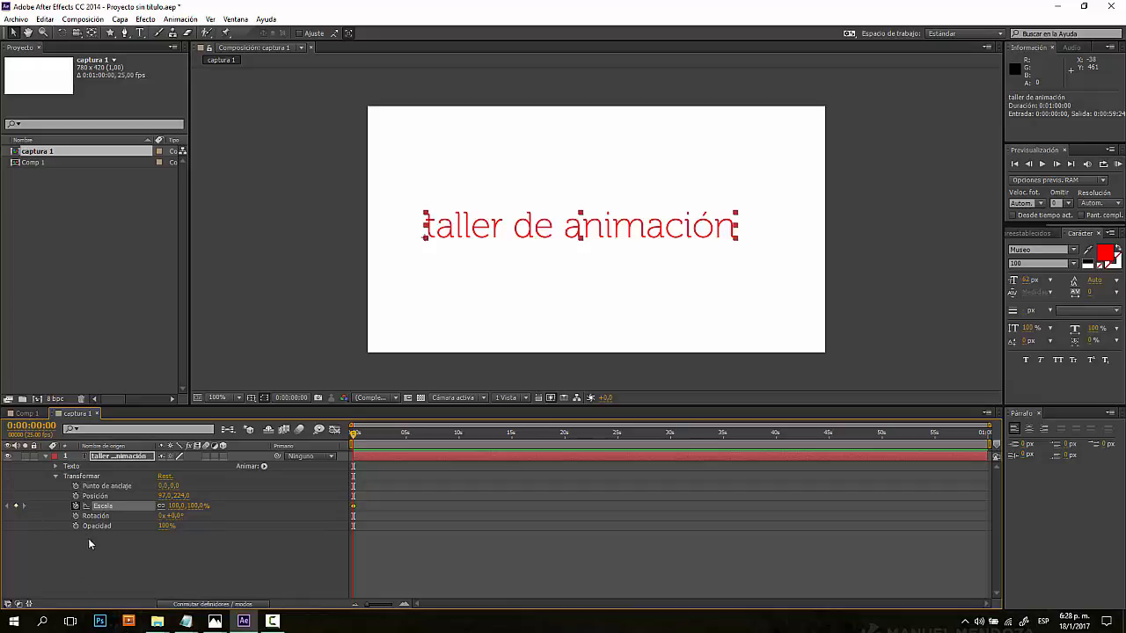
click(76, 506)
Add a second Scale keyframe of 200% to the text layer at 0:00:01:00.
scroll(366, 469, up, 3)
click(506, 603)
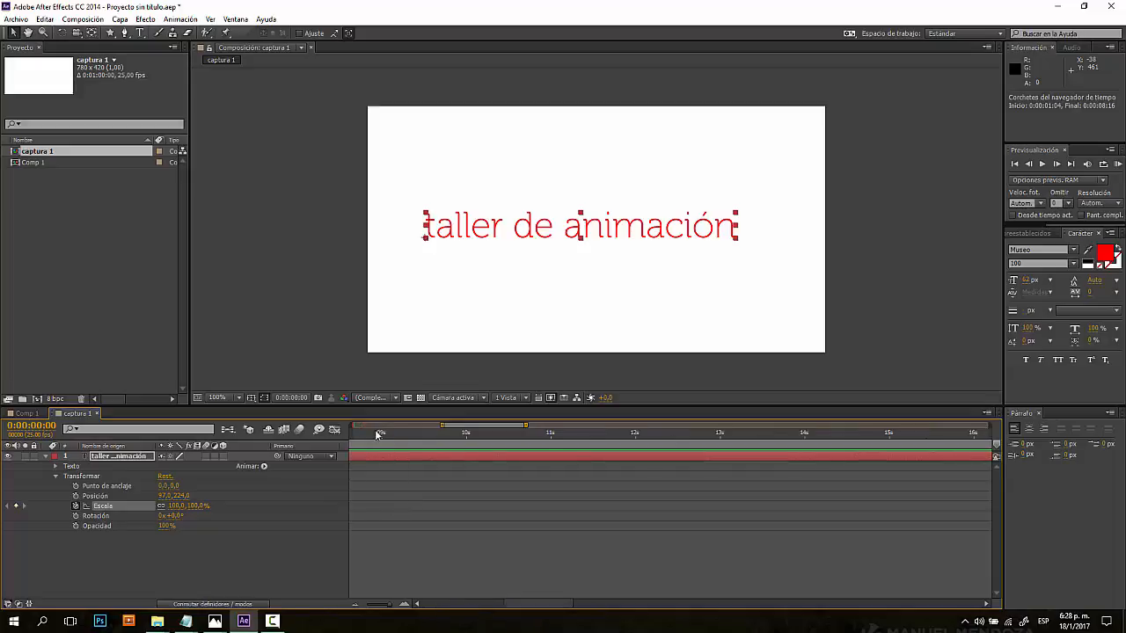
drag(377, 433, 115, 454)
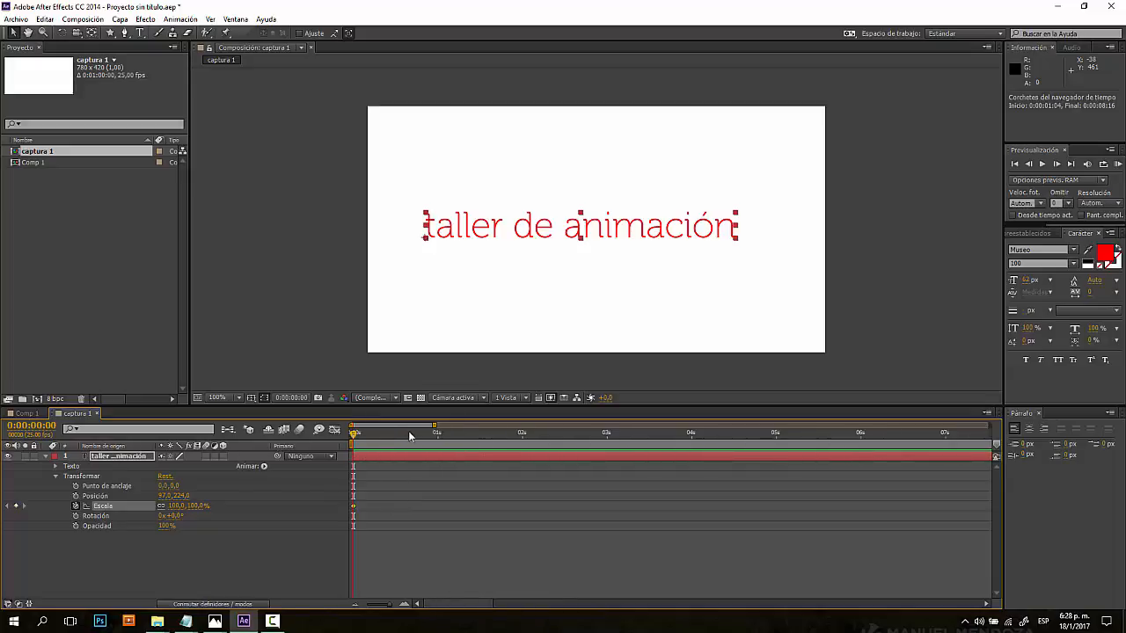
click(439, 433)
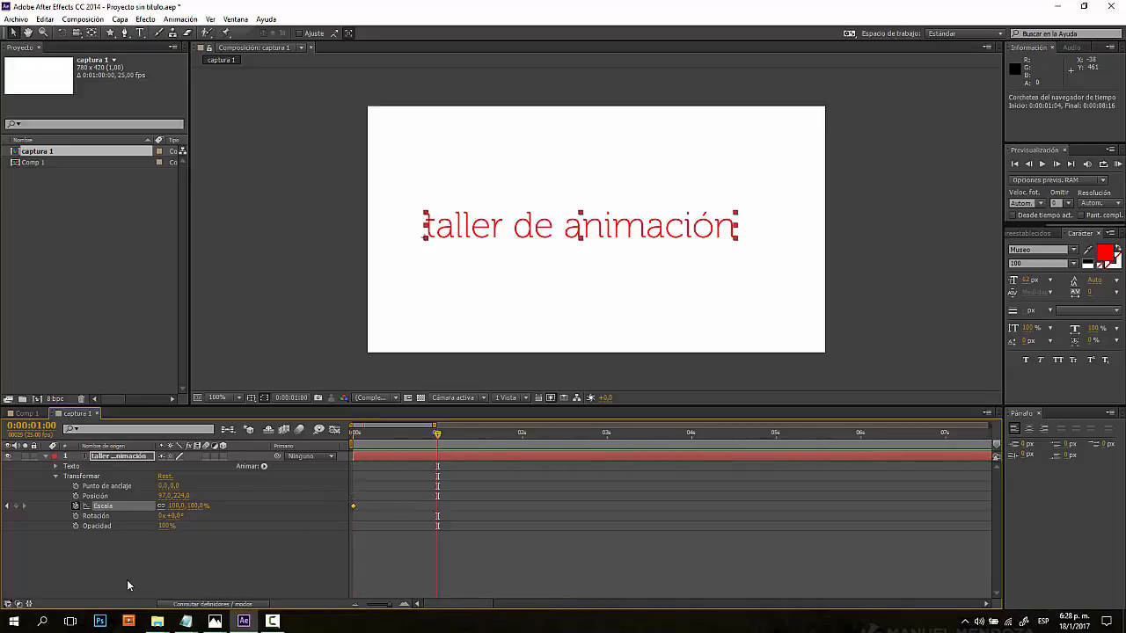
click(197, 506)
text(200)
key(Return)
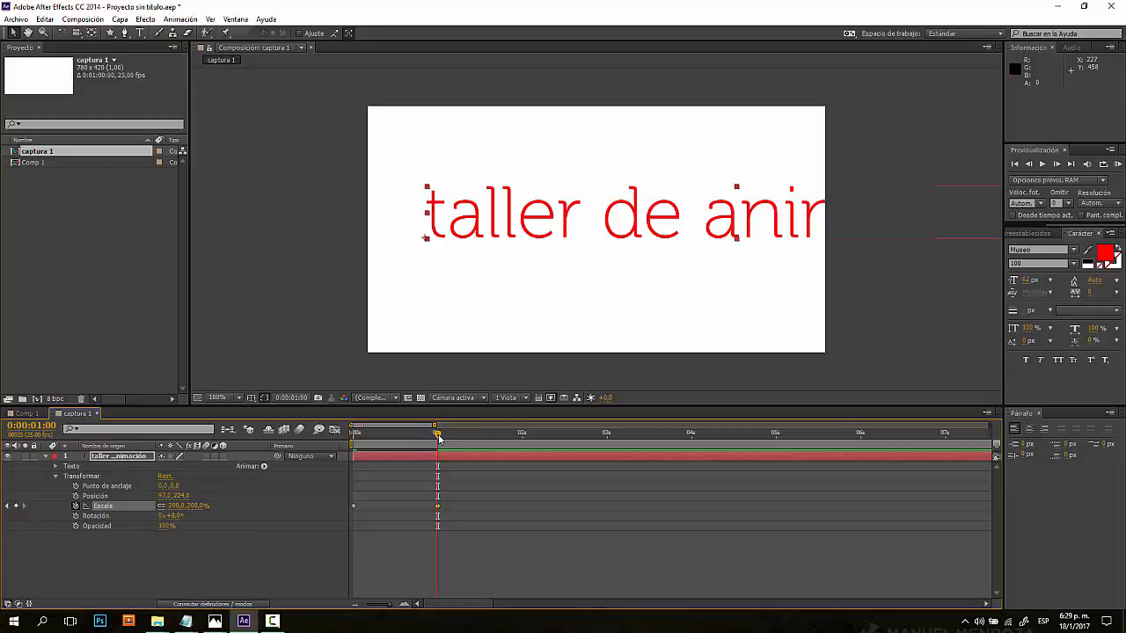
Preview the scaling, then set the text layer's first Position keyframe at 0:00:01:00.
drag(438, 436, 524, 423)
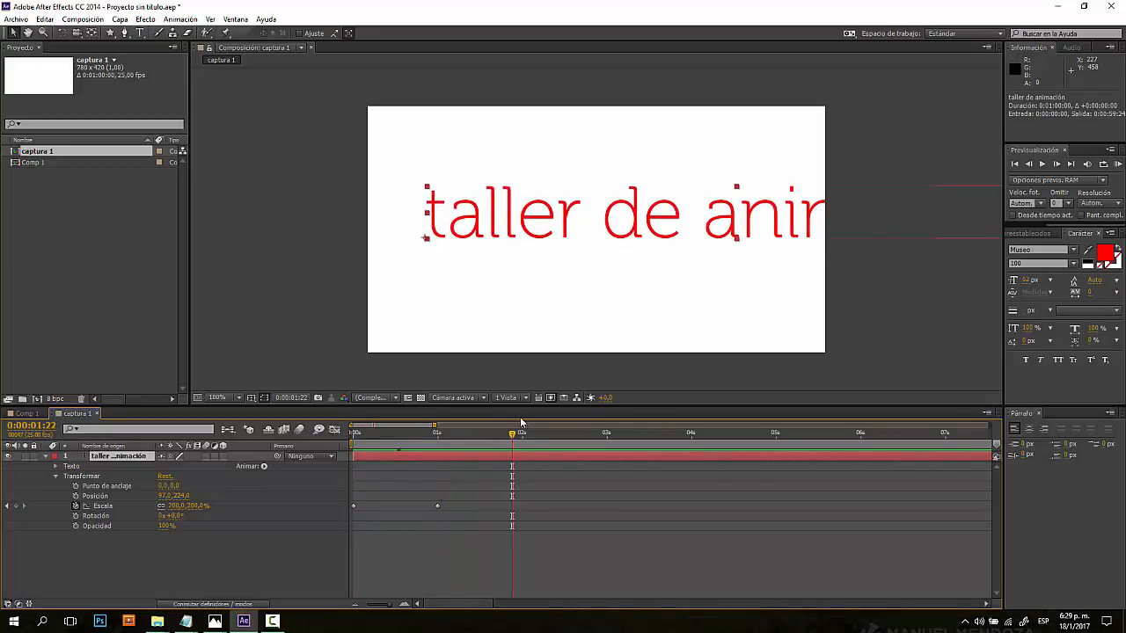
click(75, 496)
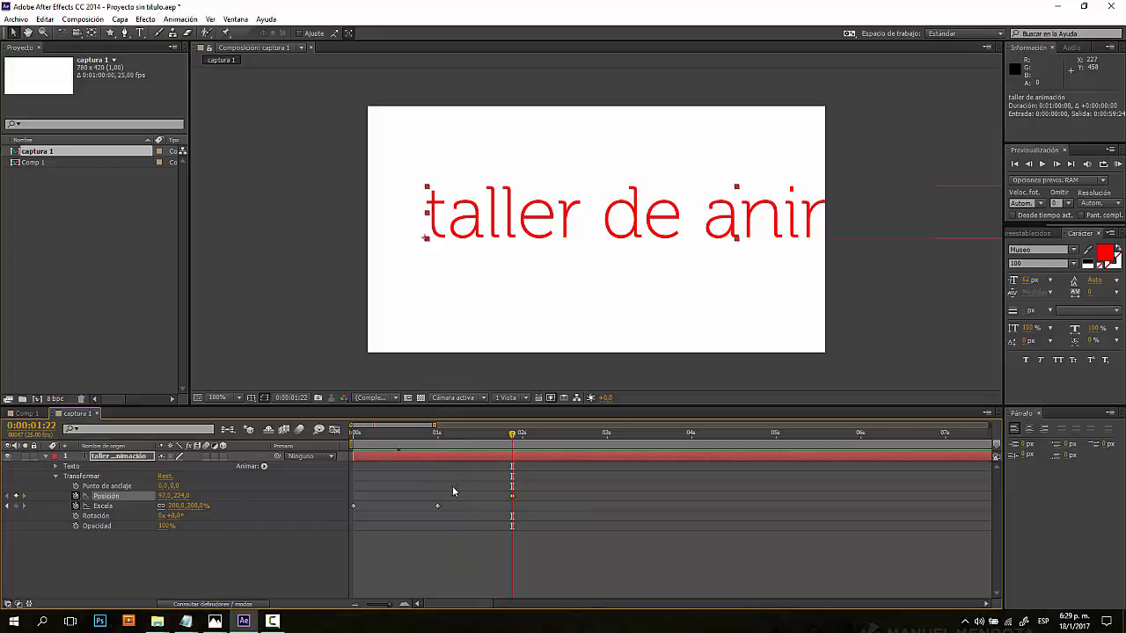
click(437, 435)
click(76, 496)
click(75, 496)
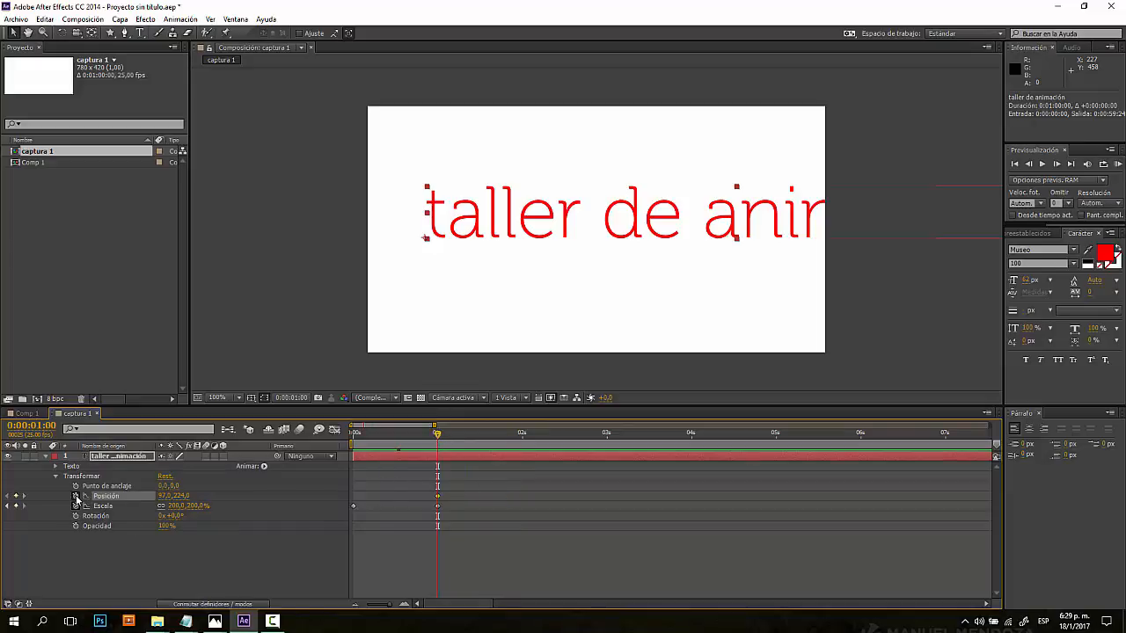
Move the text to about -295, 301 with a Position keyframe at 0:00:02:01 and scrub through the motion.
click(525, 435)
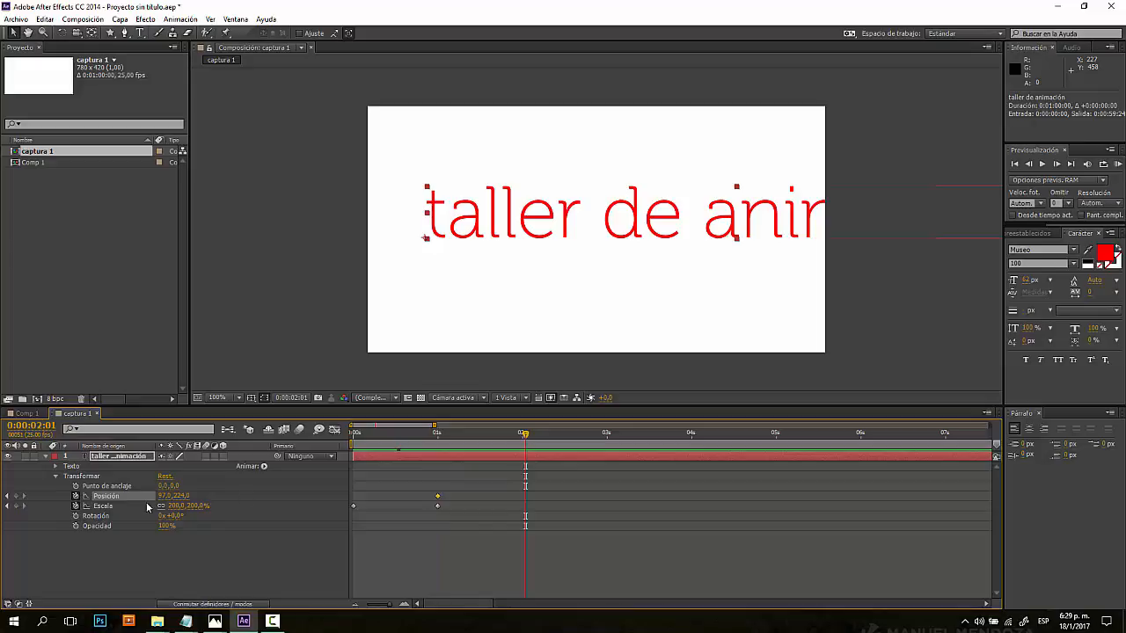
click(181, 497)
click(273, 497)
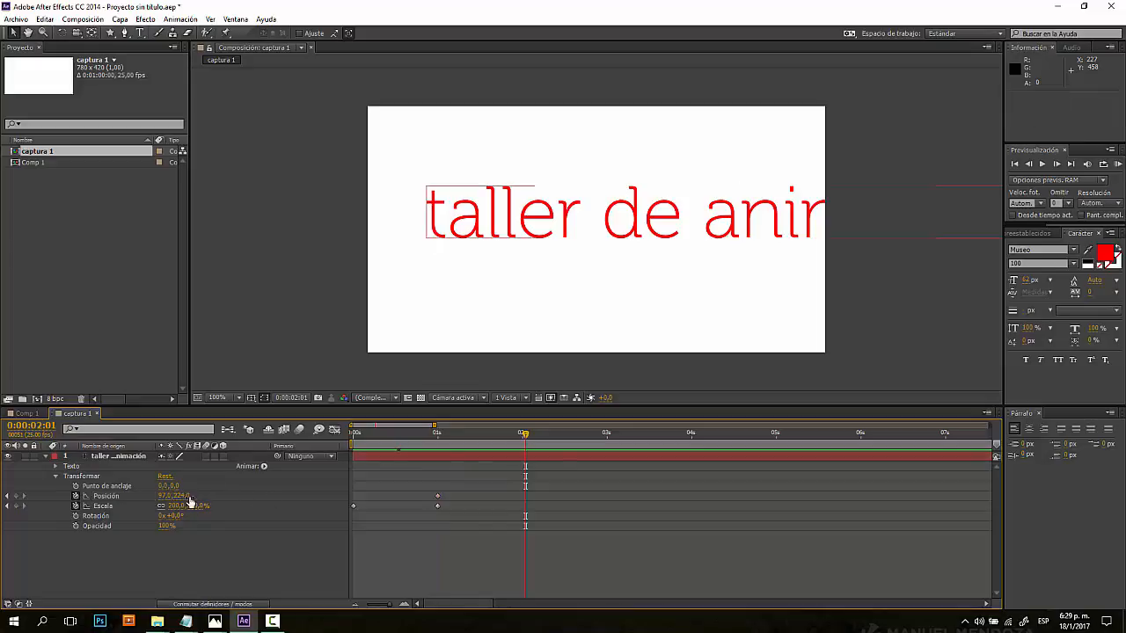
drag(198, 496, 29, 495)
click(9, 483)
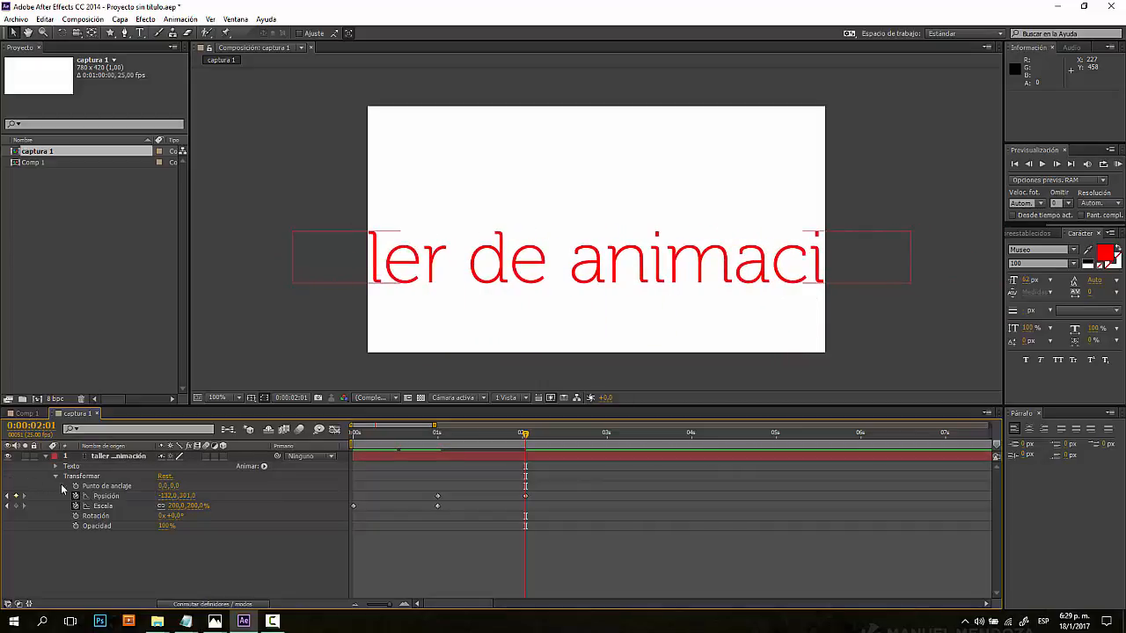
click(171, 498)
key(Return)
drag(167, 497, 71, 496)
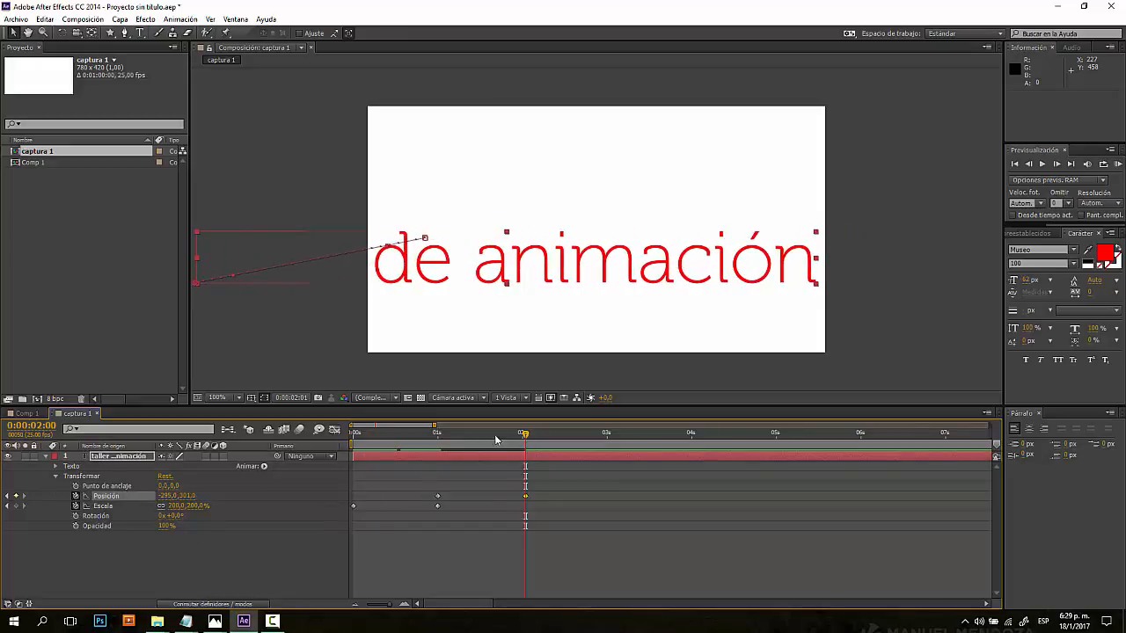
drag(495, 436, 550, 475)
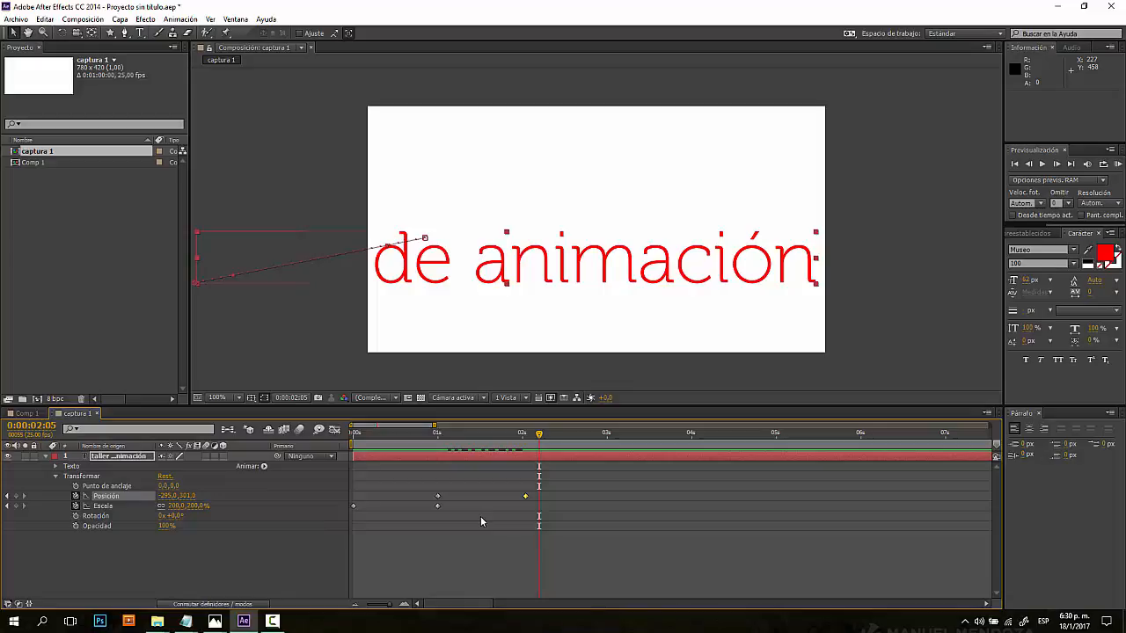
Open the project "animacion de lineas y formas geometricas" without saving the current one, accepting the version conversion.
click(16, 18)
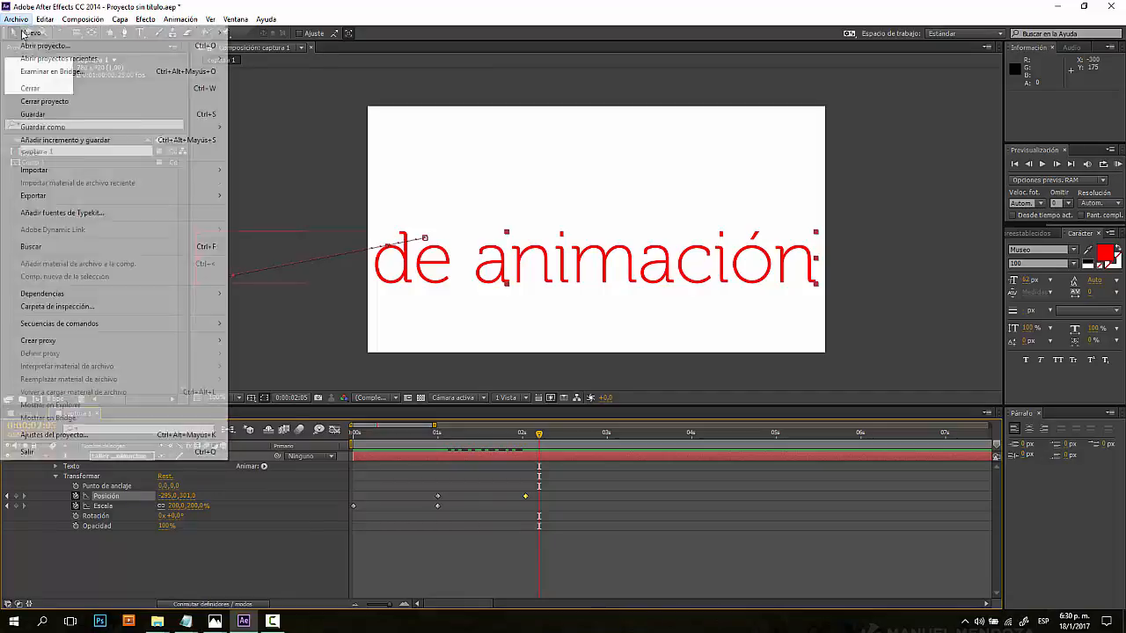
click(31, 44)
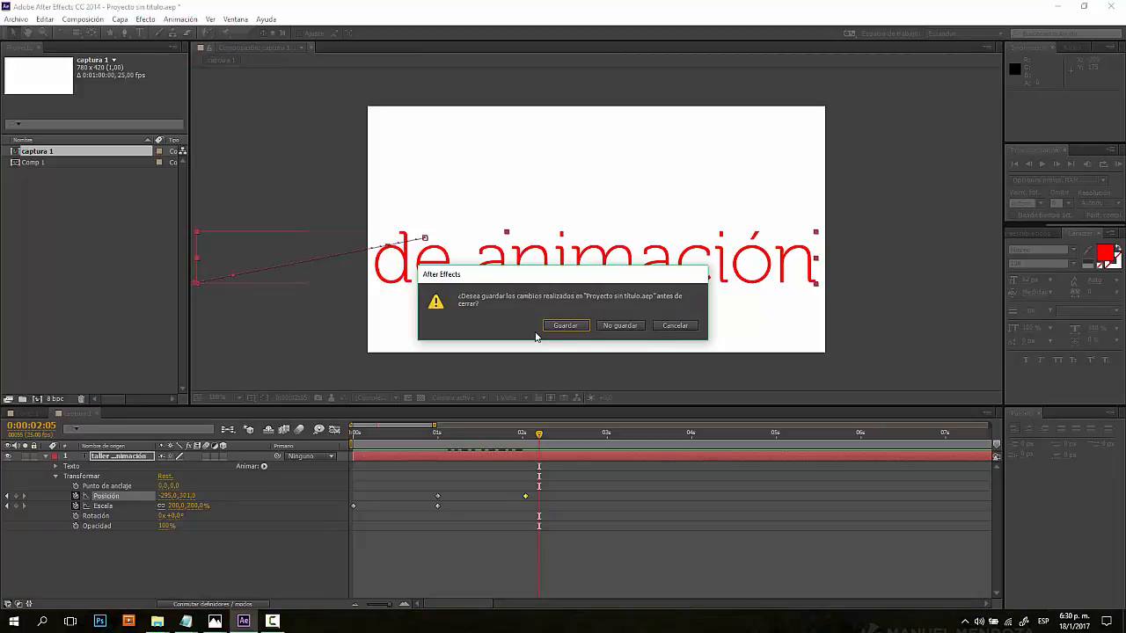
click(619, 327)
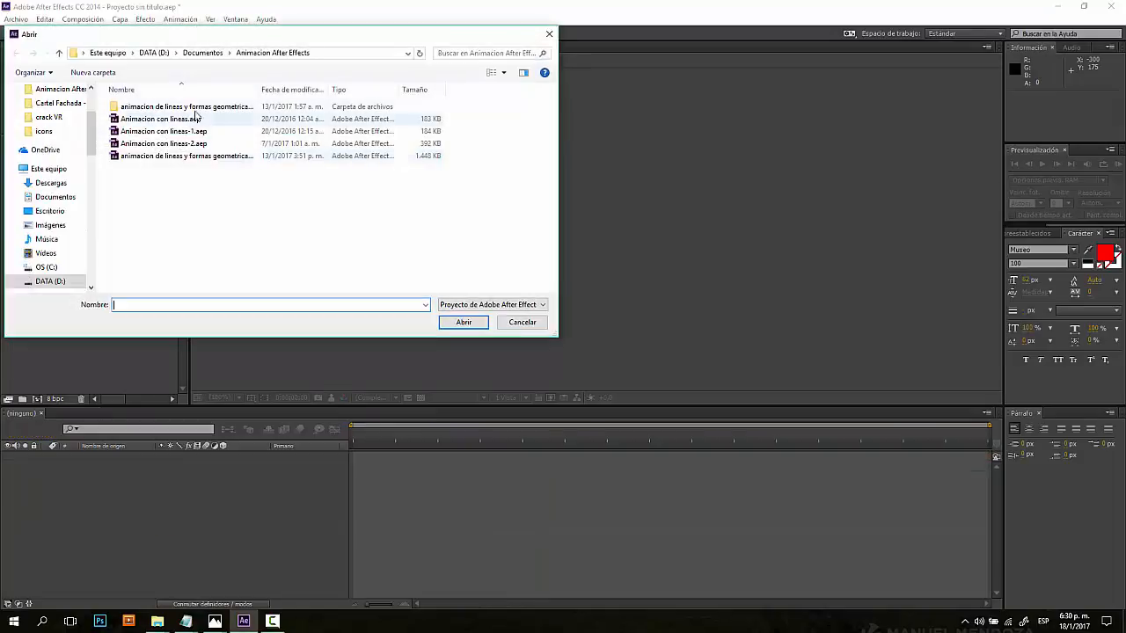
double_click(152, 157)
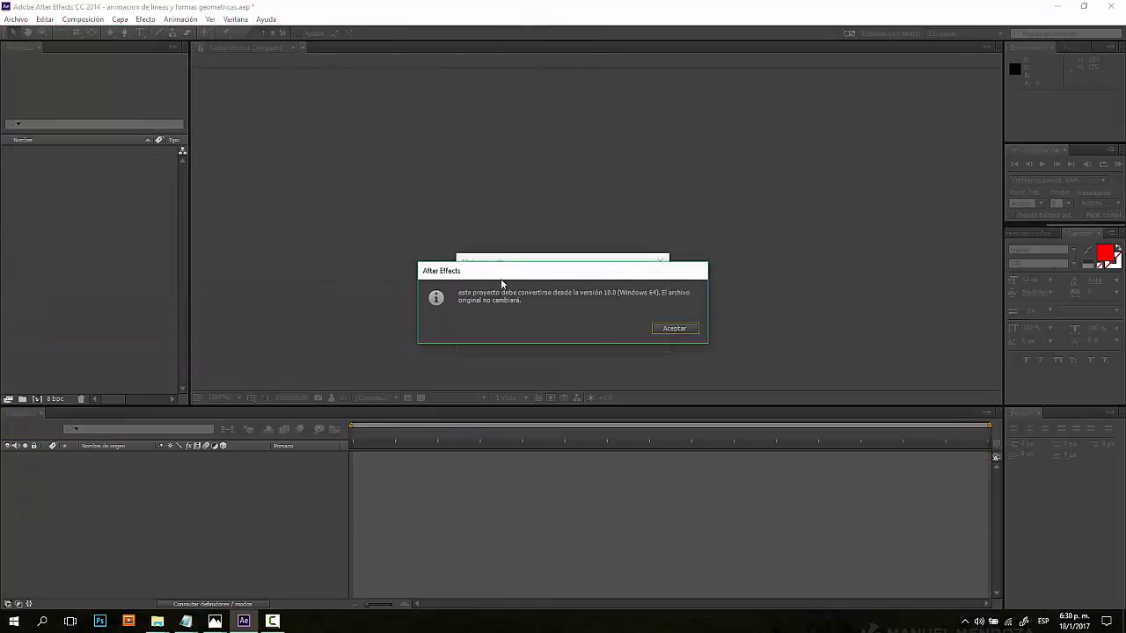
click(675, 329)
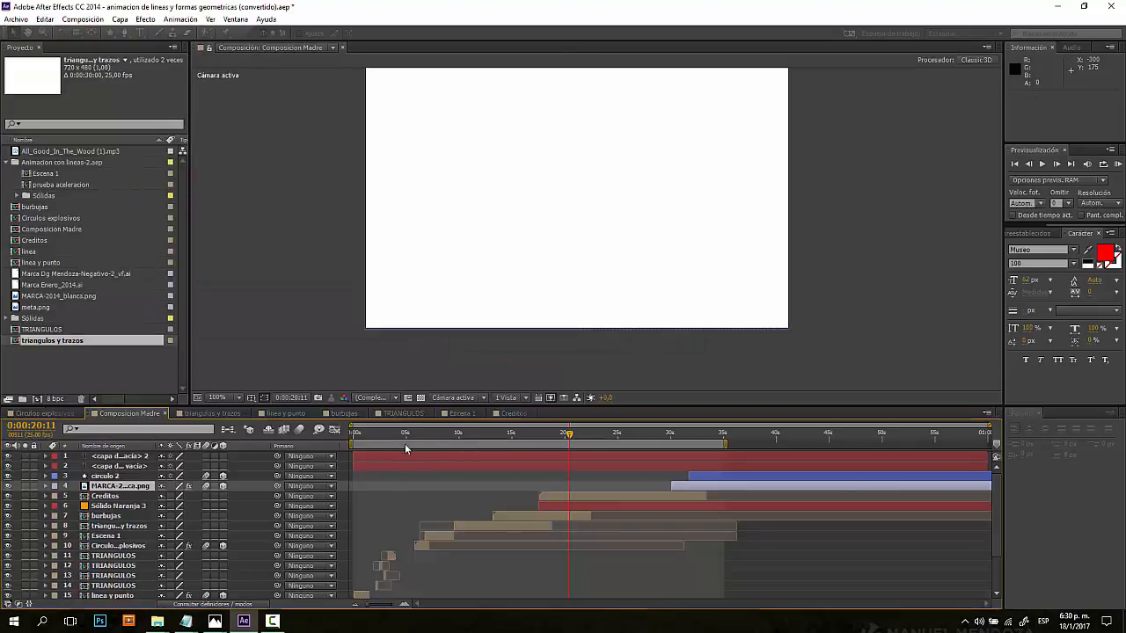
Return Composicion Madre to its first frame and open the Circulos explosivos composition from the project items.
key(Home)
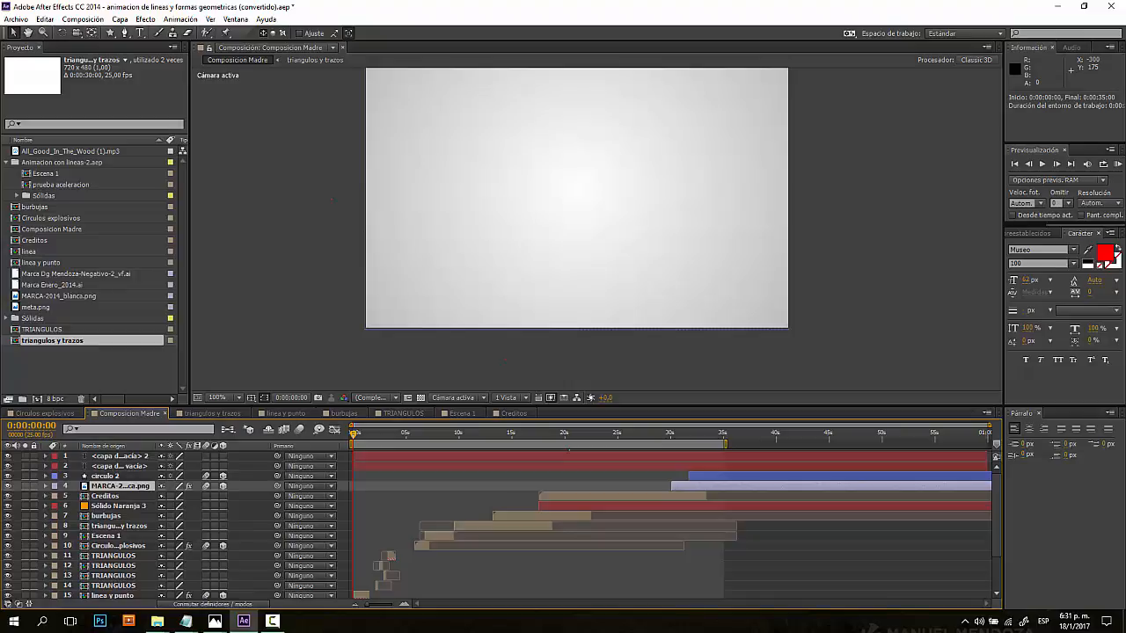
click(64, 164)
click(58, 195)
double_click(51, 218)
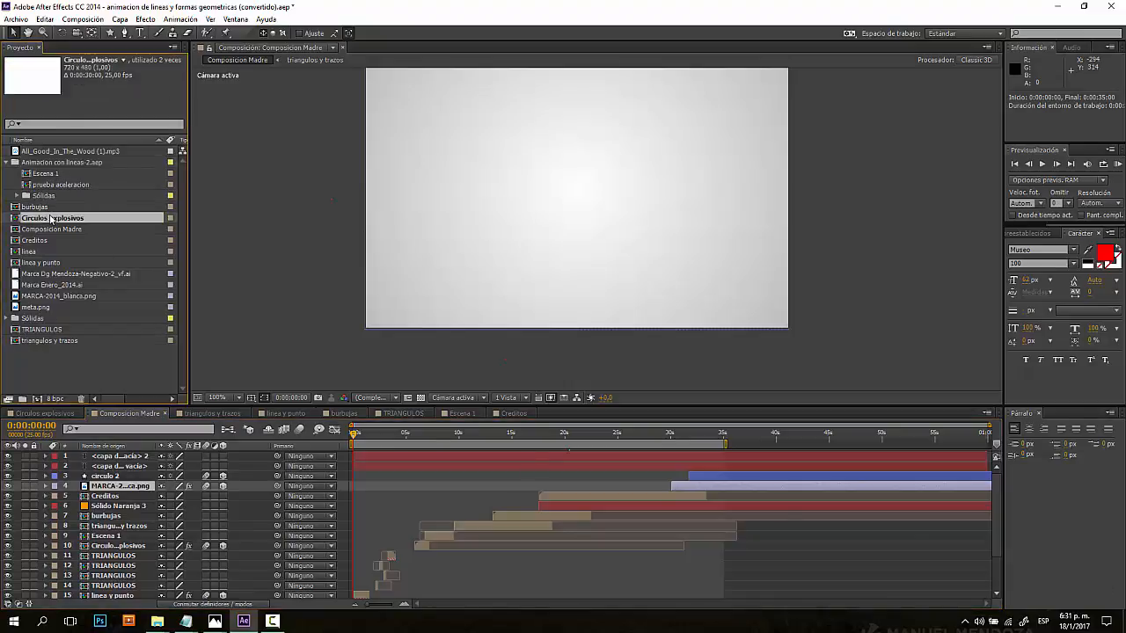
View the imported footage files meta.png and Marca Enero_2014.ai.
click(57, 309)
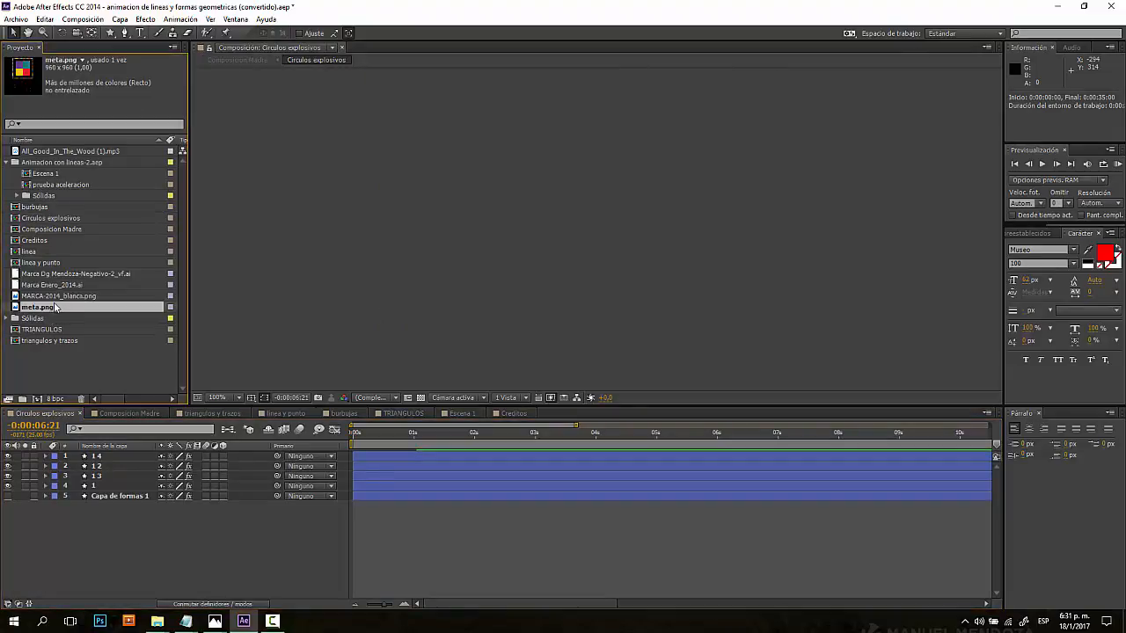
double_click(46, 308)
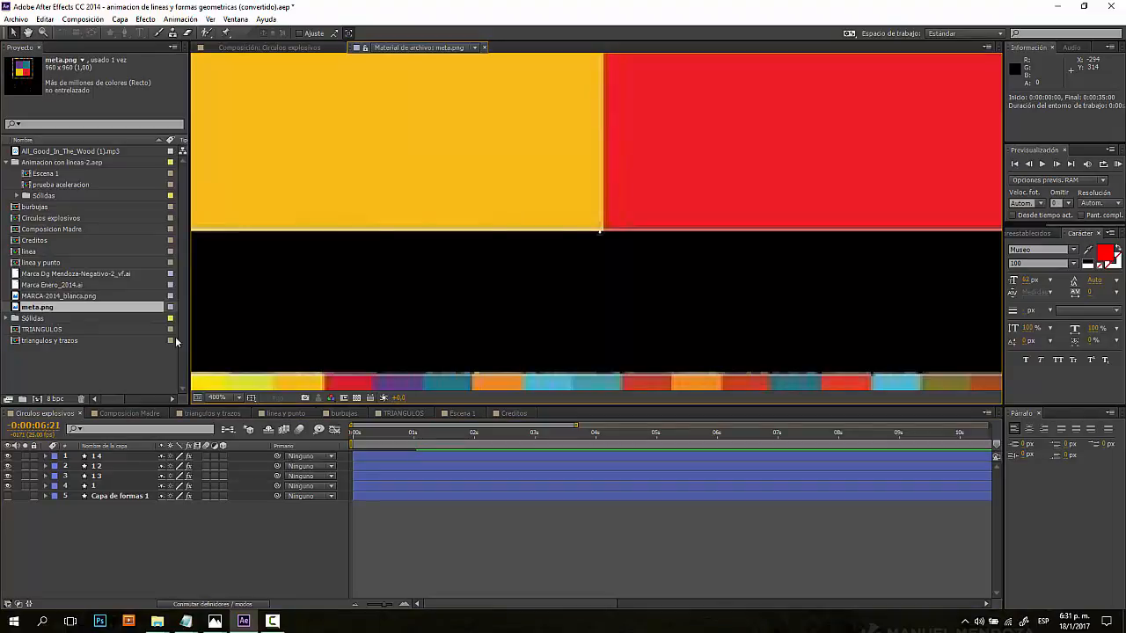
scroll(474, 274, down, 2)
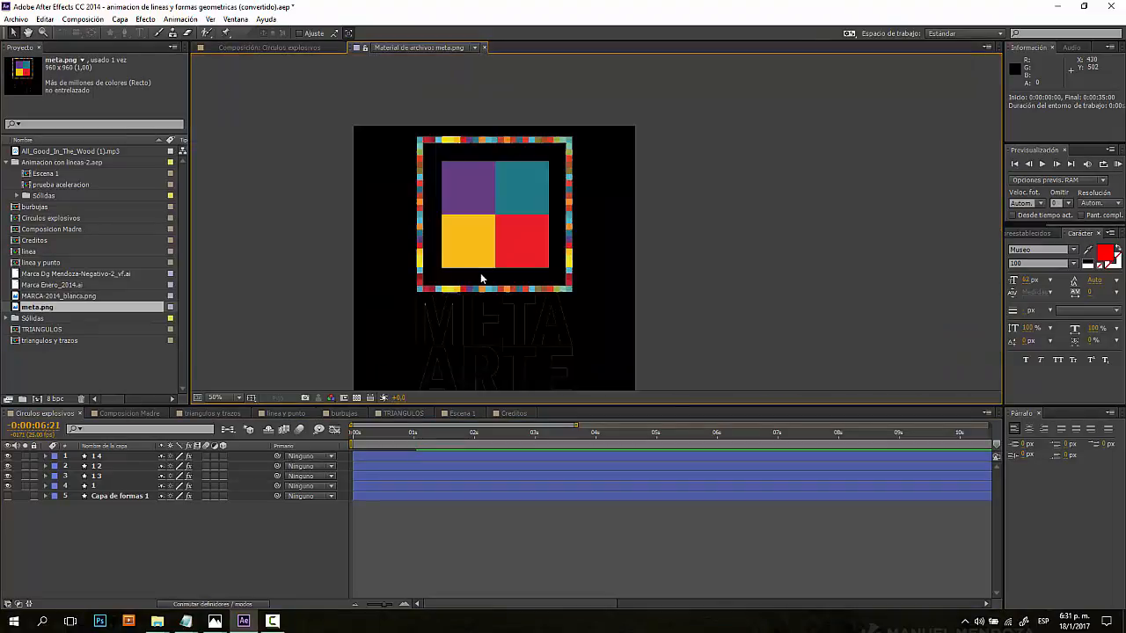
click(46, 287)
double_click(47, 286)
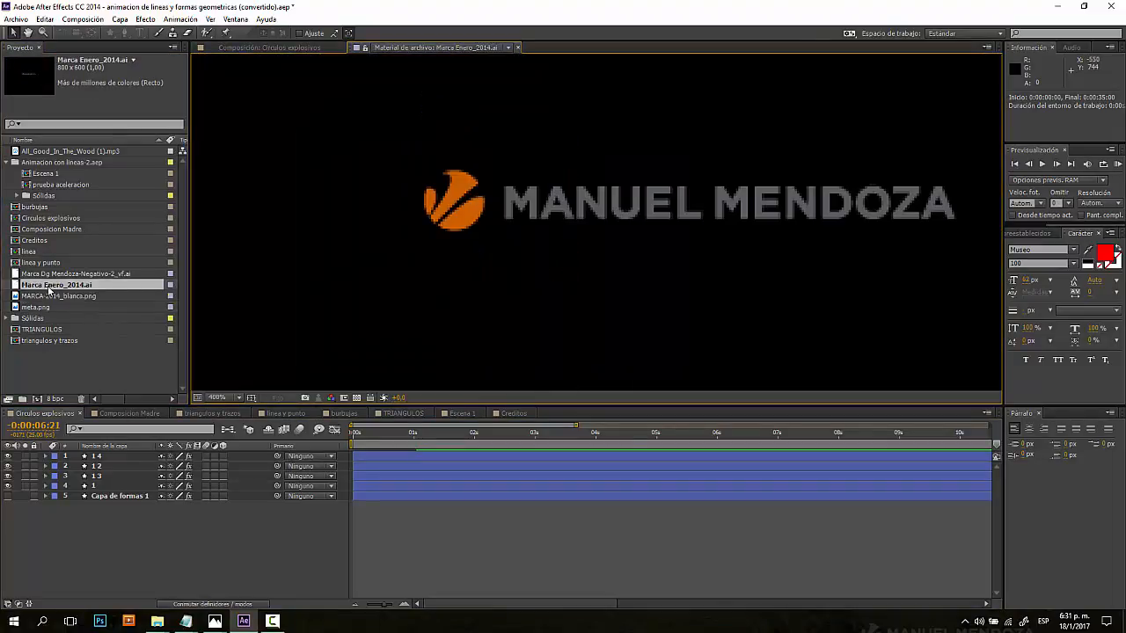
Look through the project's compositions, open linea y punto, and return to the Composicion Madre timeline.
click(35, 264)
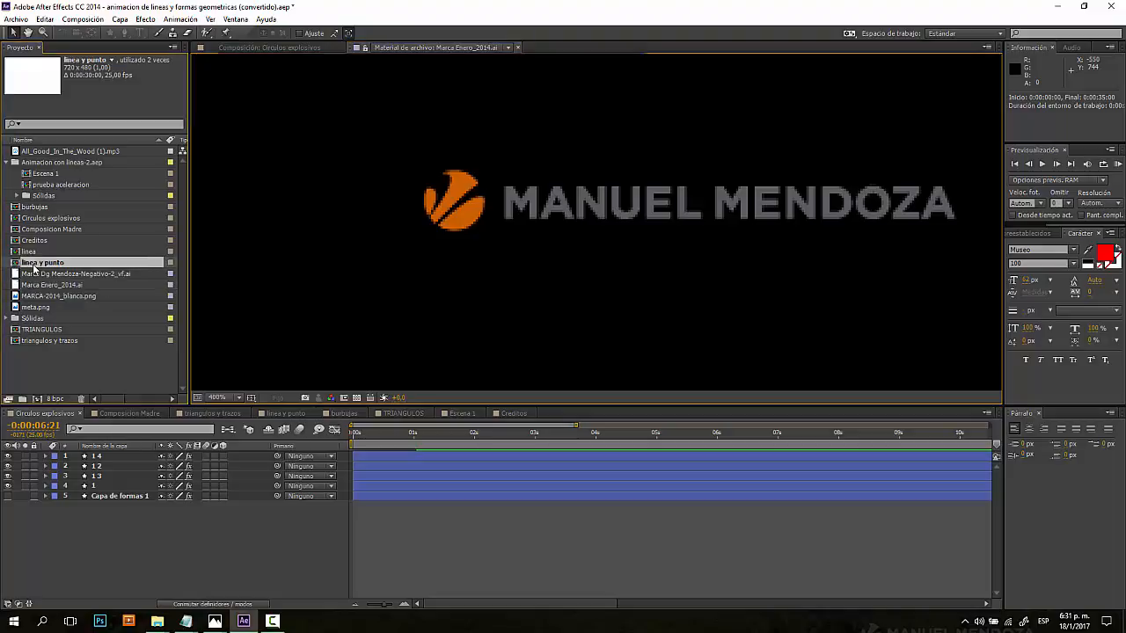
click(27, 253)
click(28, 241)
click(29, 220)
click(29, 209)
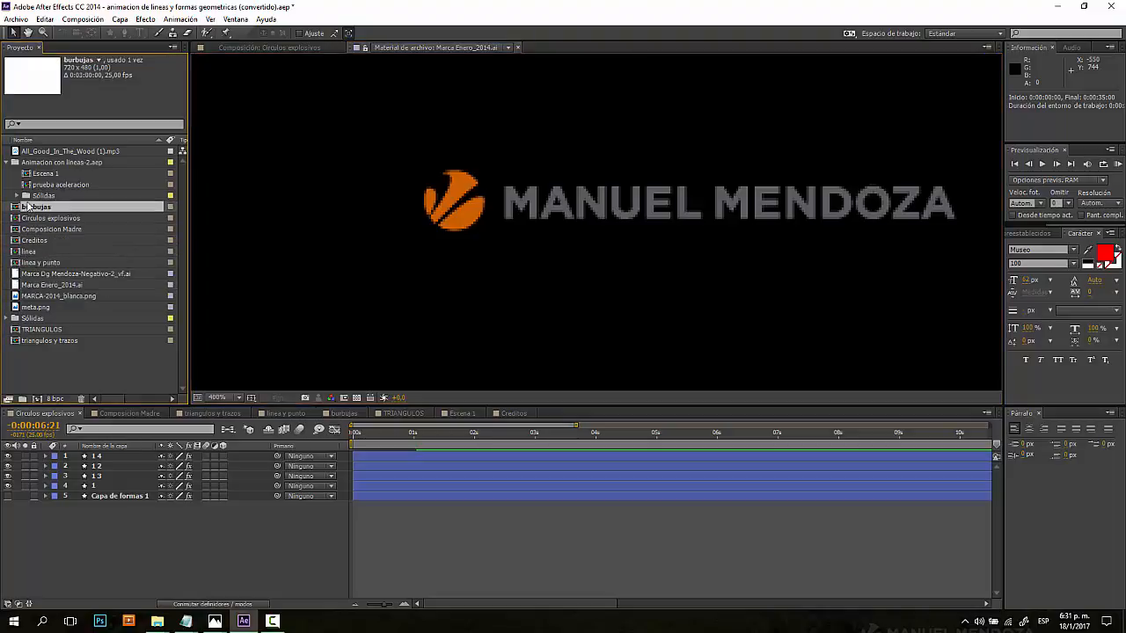
click(36, 186)
click(35, 228)
click(31, 252)
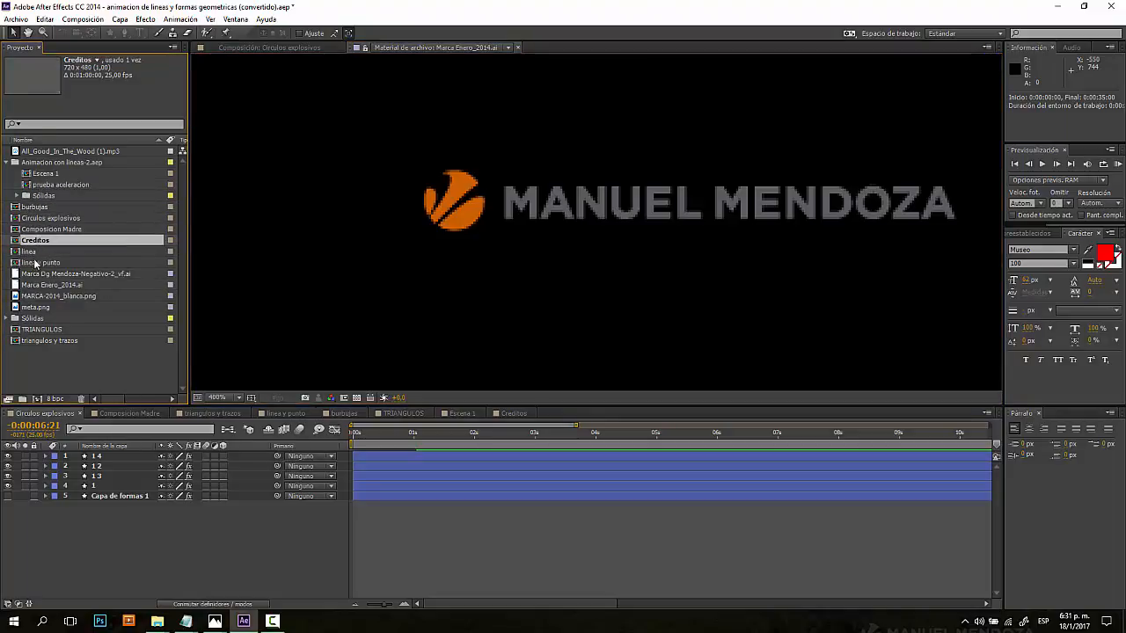
double_click(43, 262)
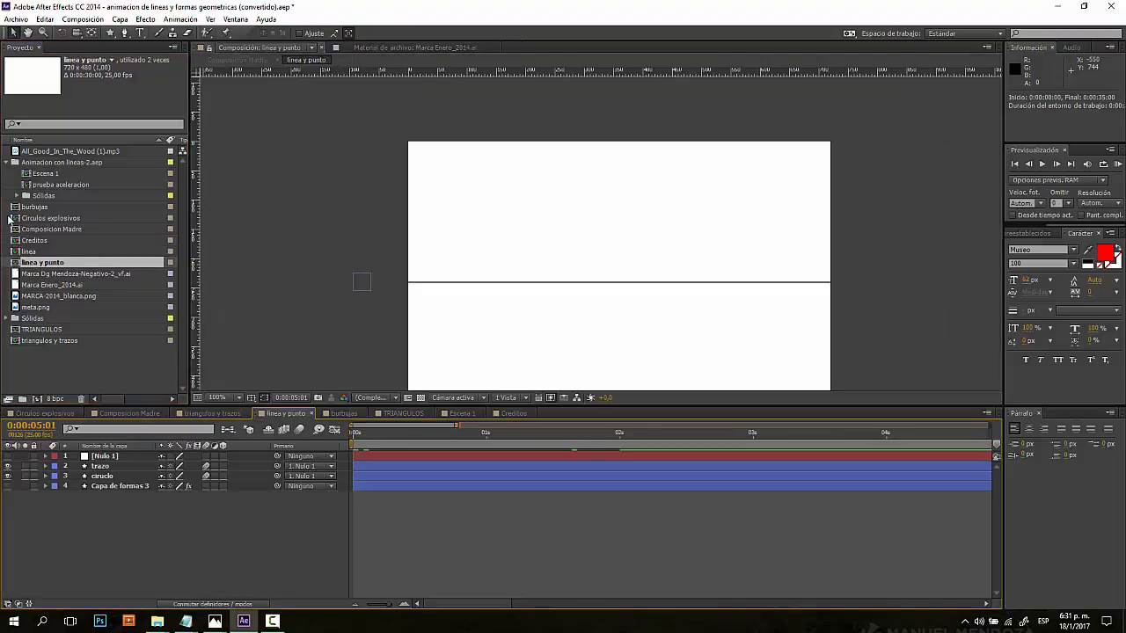
click(129, 413)
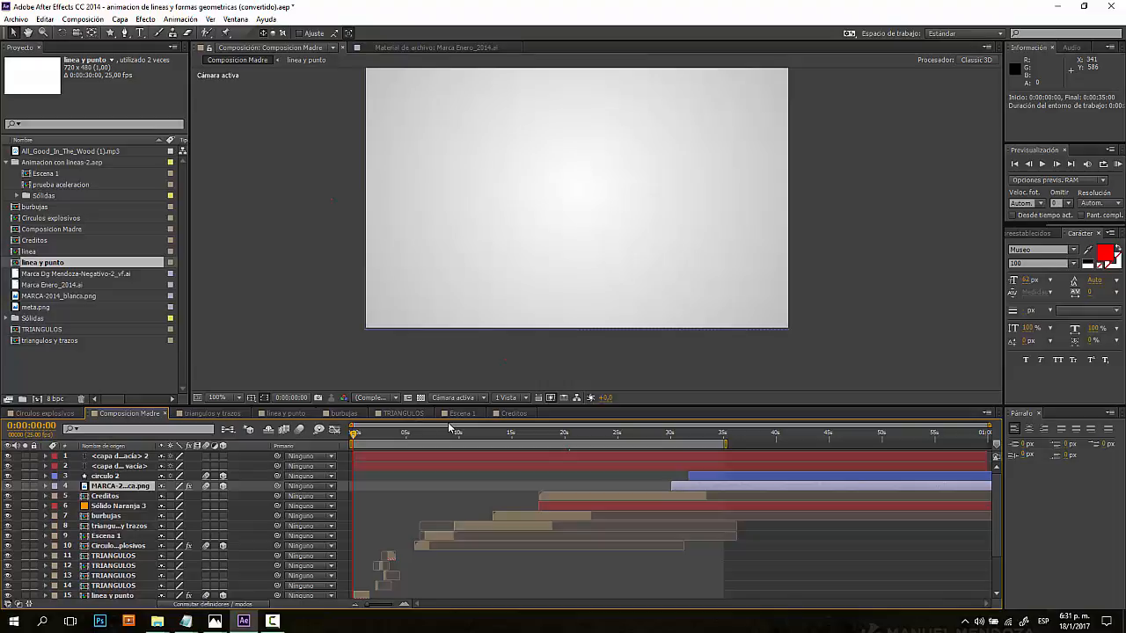
Preview the Composicion Madre animation with its audio and scrub to about 8 seconds in the timeline.
key(space)
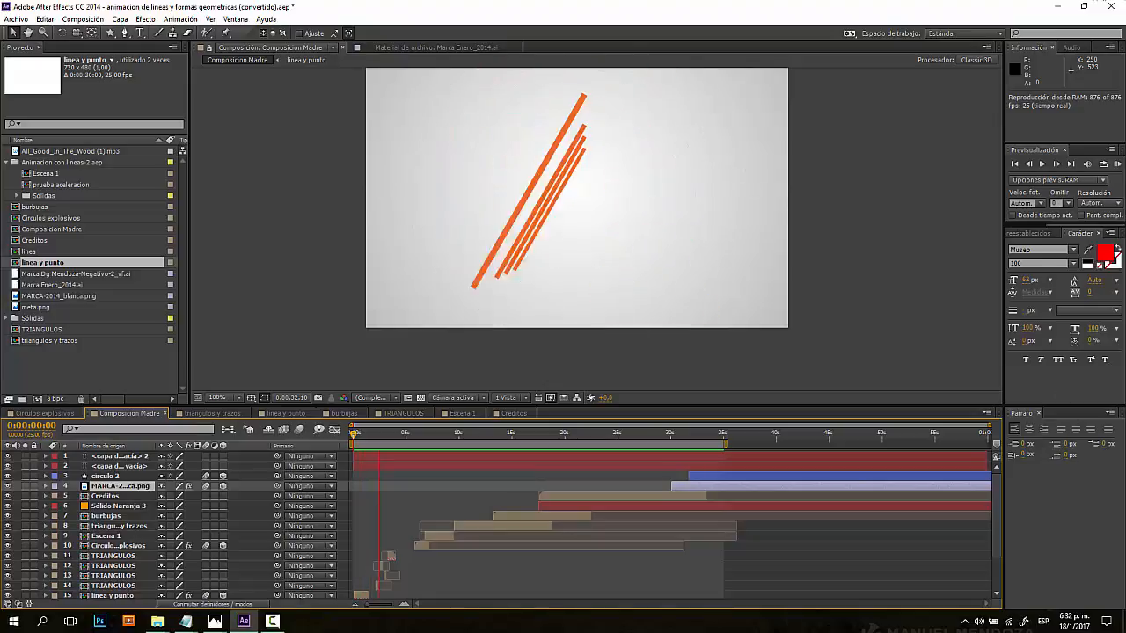
click(1042, 164)
click(1042, 165)
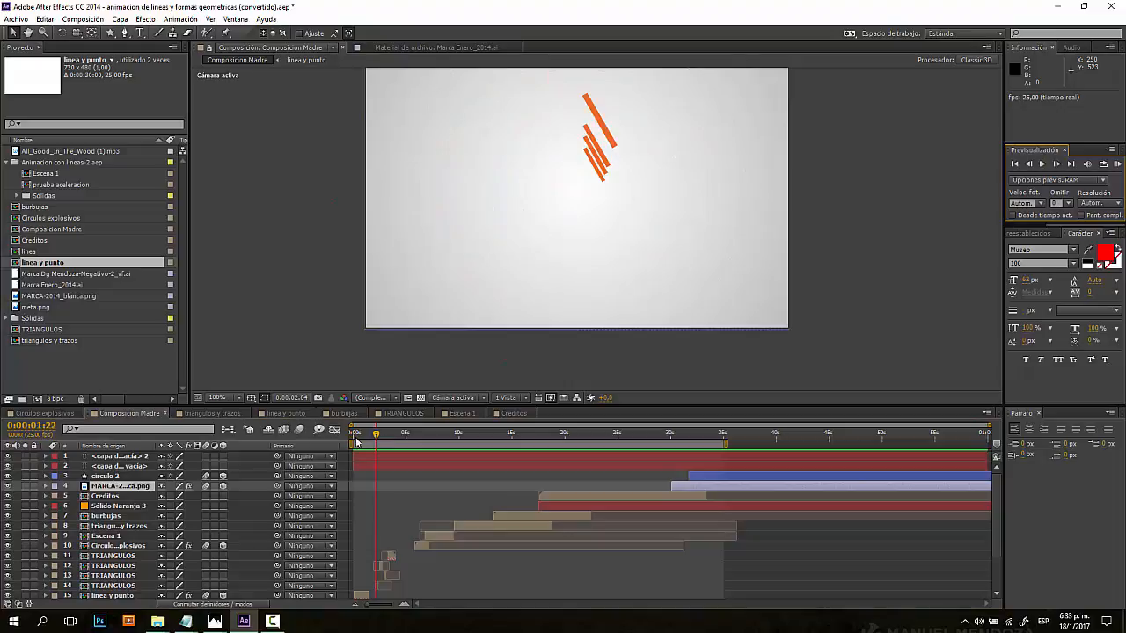
drag(354, 433, 442, 433)
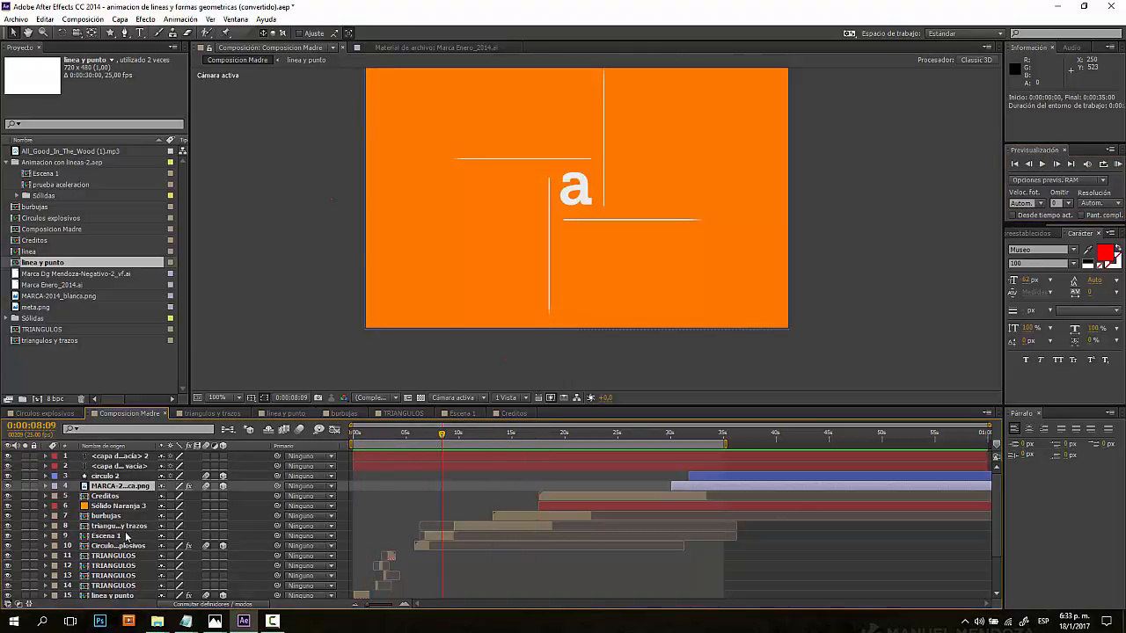
Open the linea y punto composition from its Composicion Madre layer and examine its stroke, circle and background layers while scrubbing.
click(99, 545)
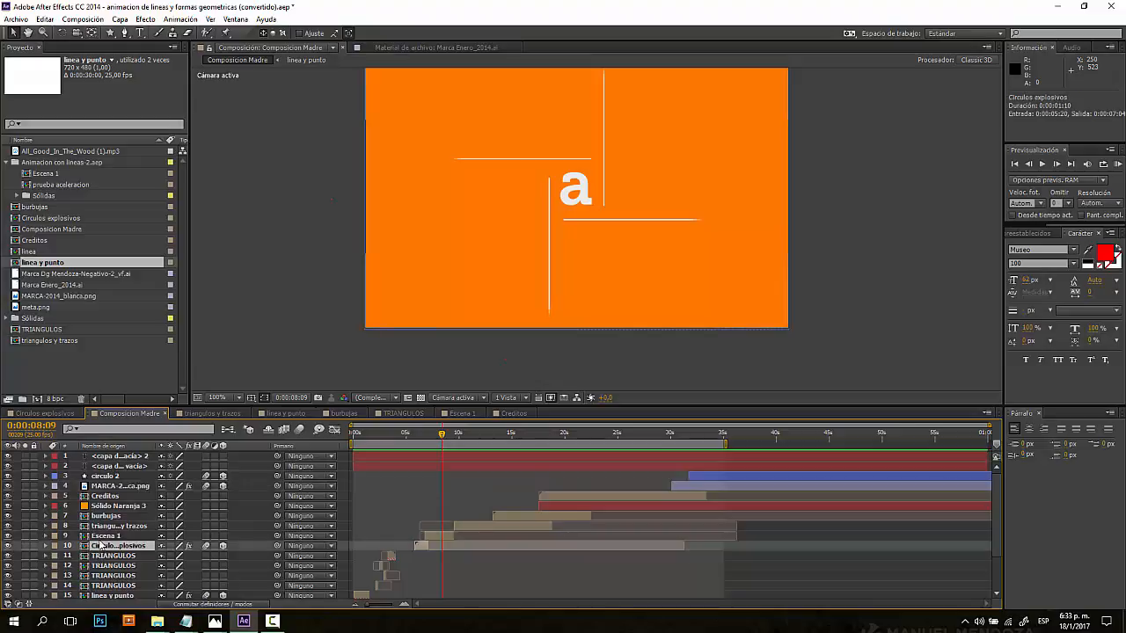
scroll(101, 549, down, 2)
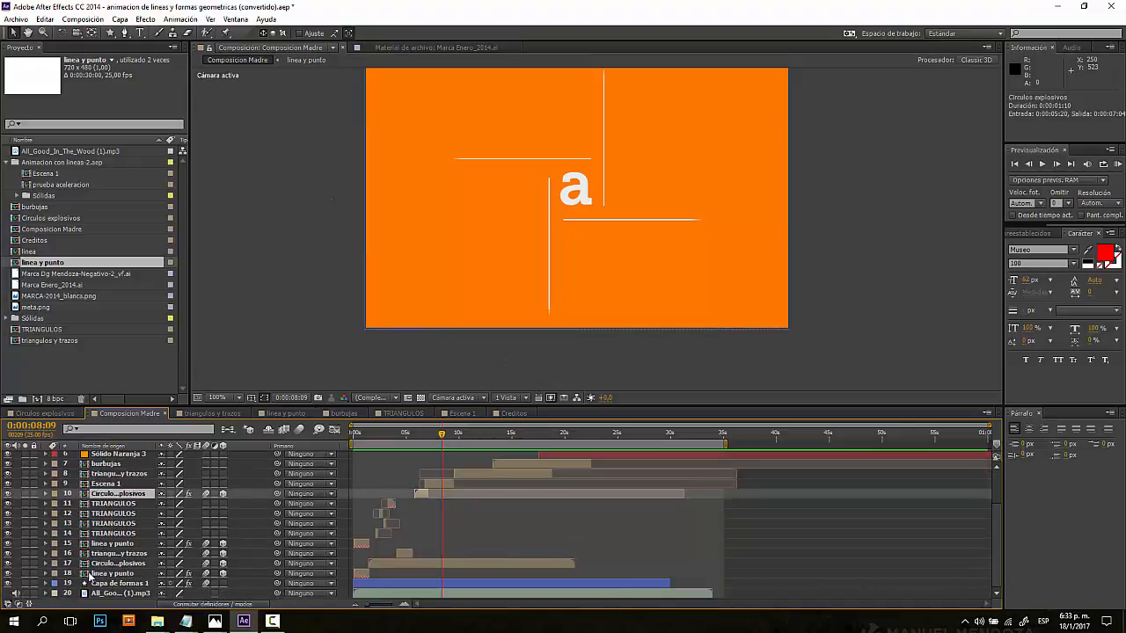
click(91, 574)
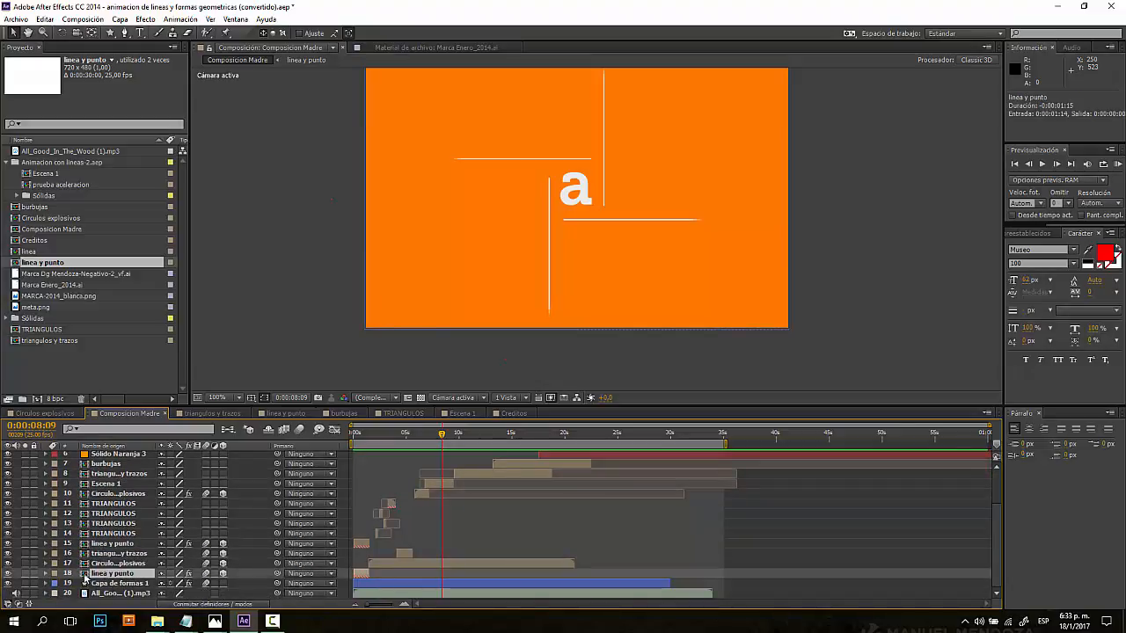
double_click(133, 575)
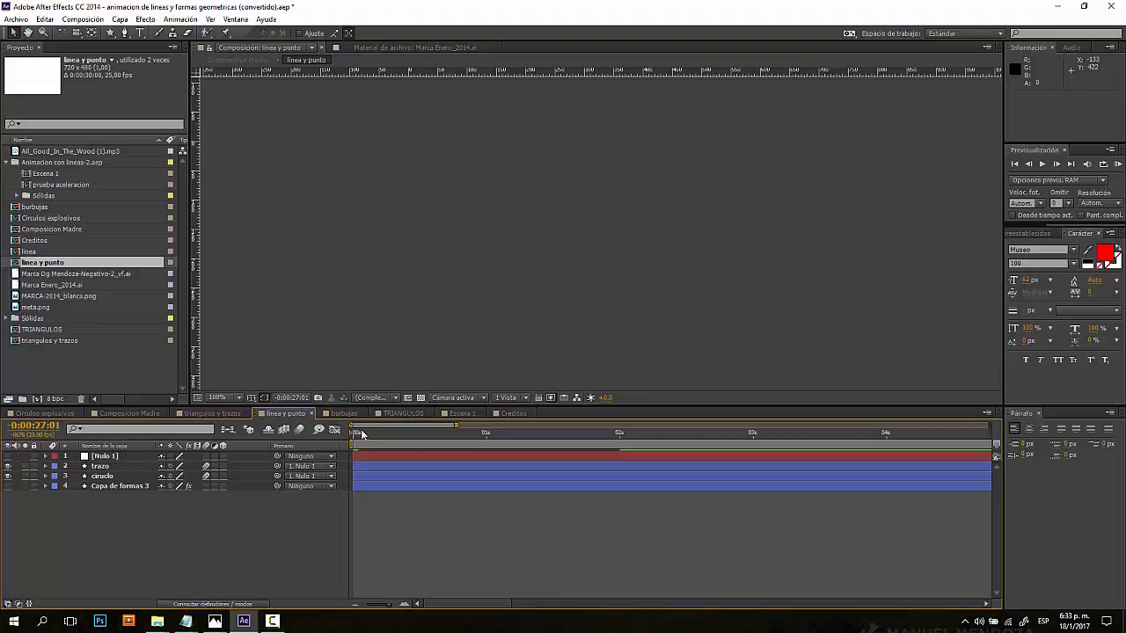
click(94, 467)
click(96, 475)
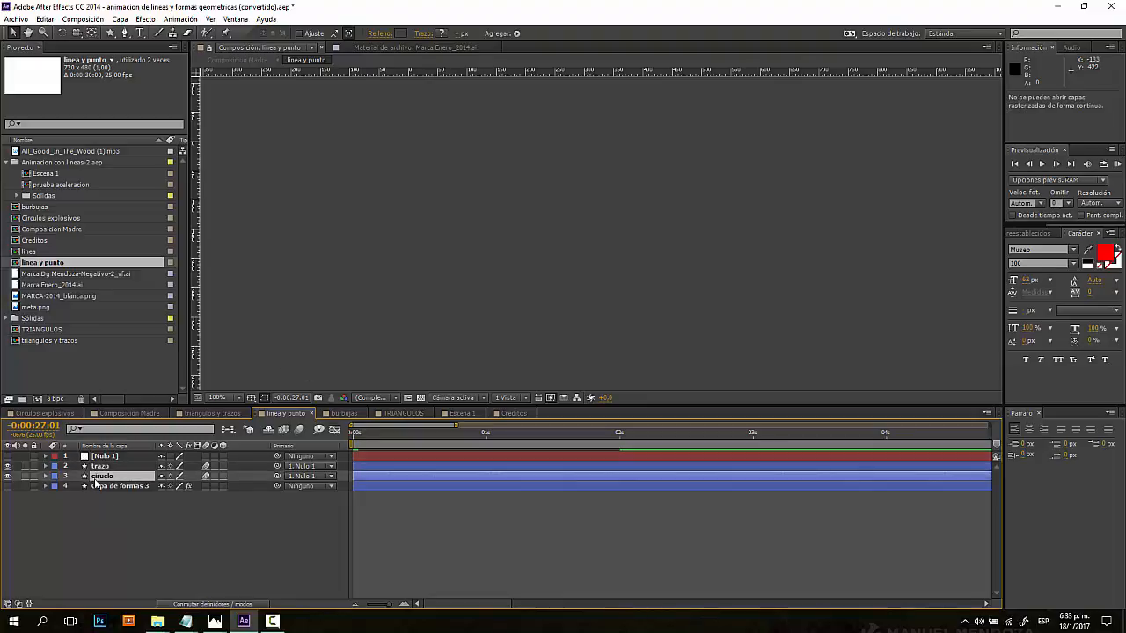
click(94, 486)
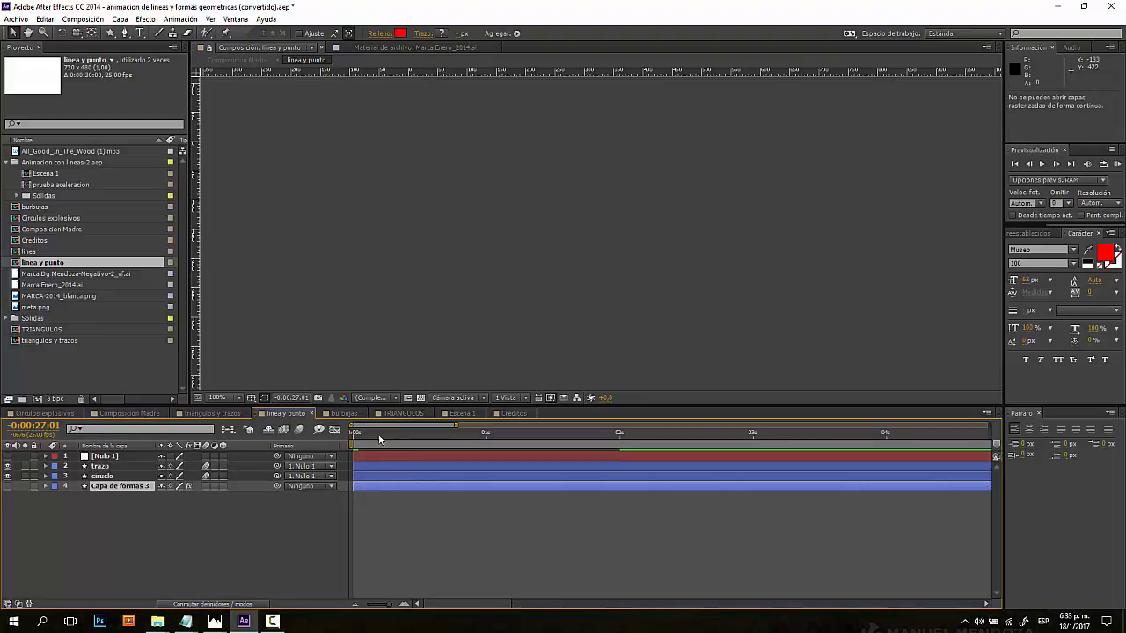
drag(380, 438, 403, 457)
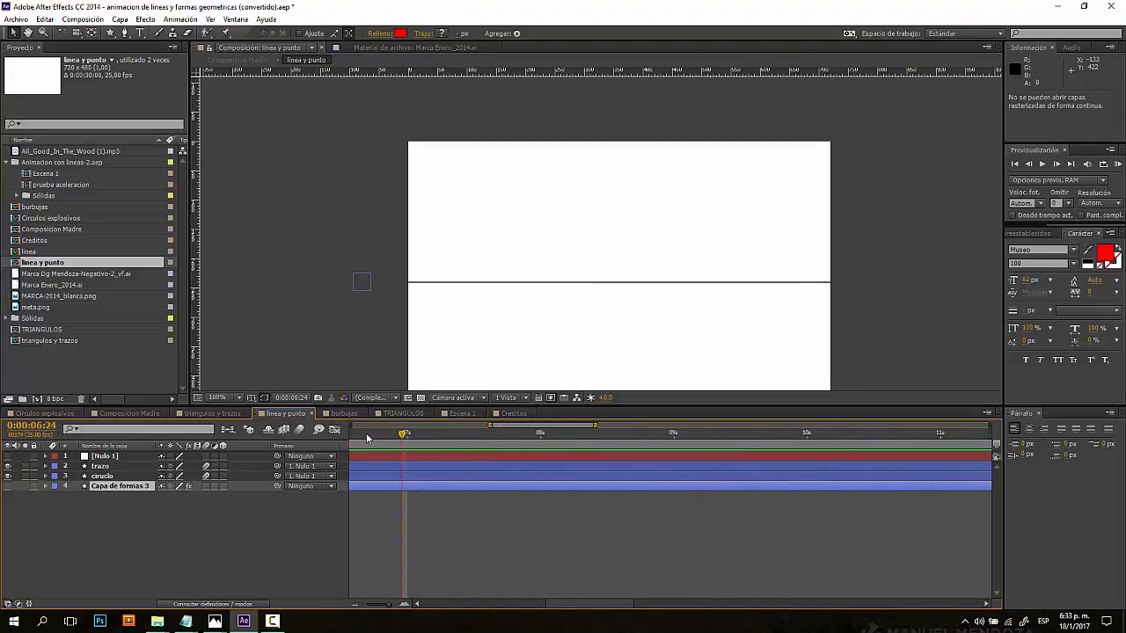
Open Circulos explosivos from its layer in Composicion Madre and scrub back to its first frame.
click(127, 414)
click(93, 573)
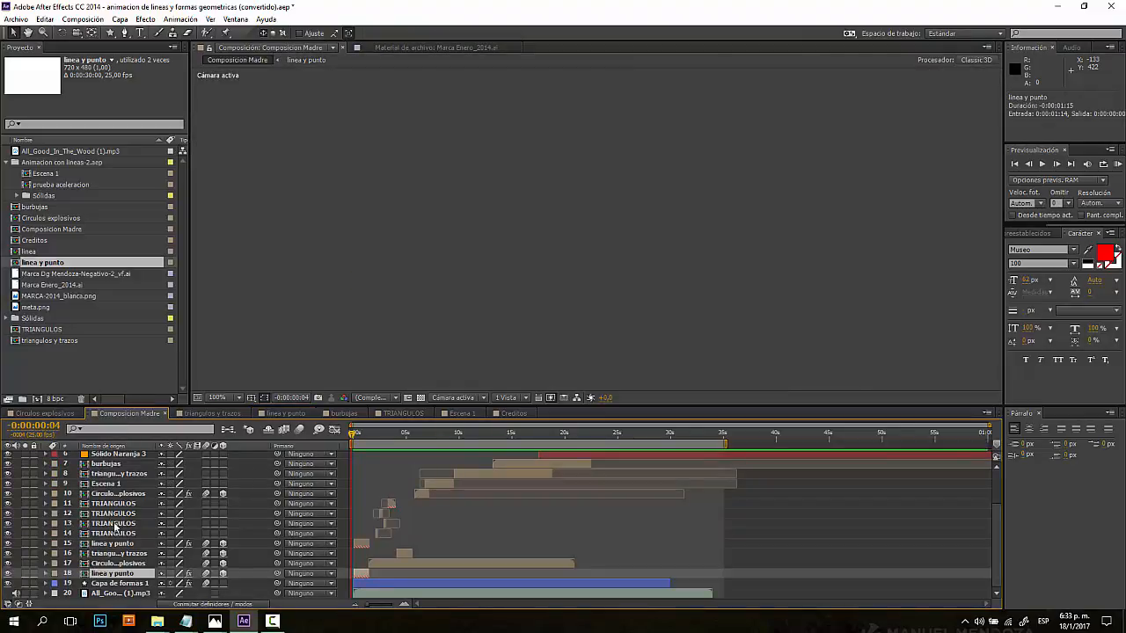
click(117, 563)
double_click(83, 565)
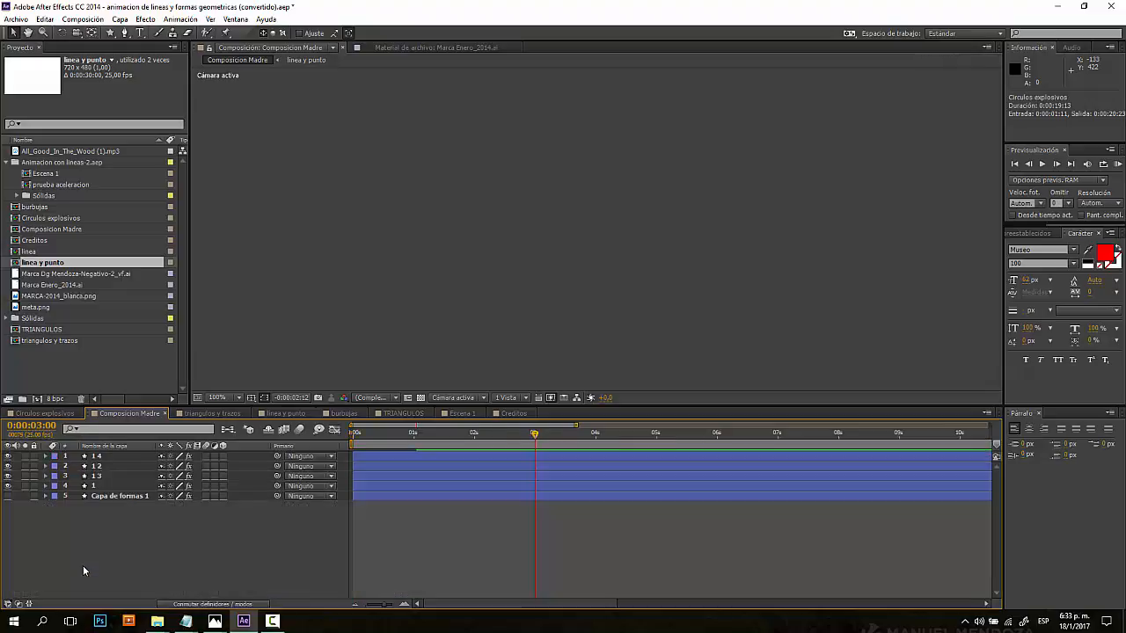
drag(394, 436, 348, 454)
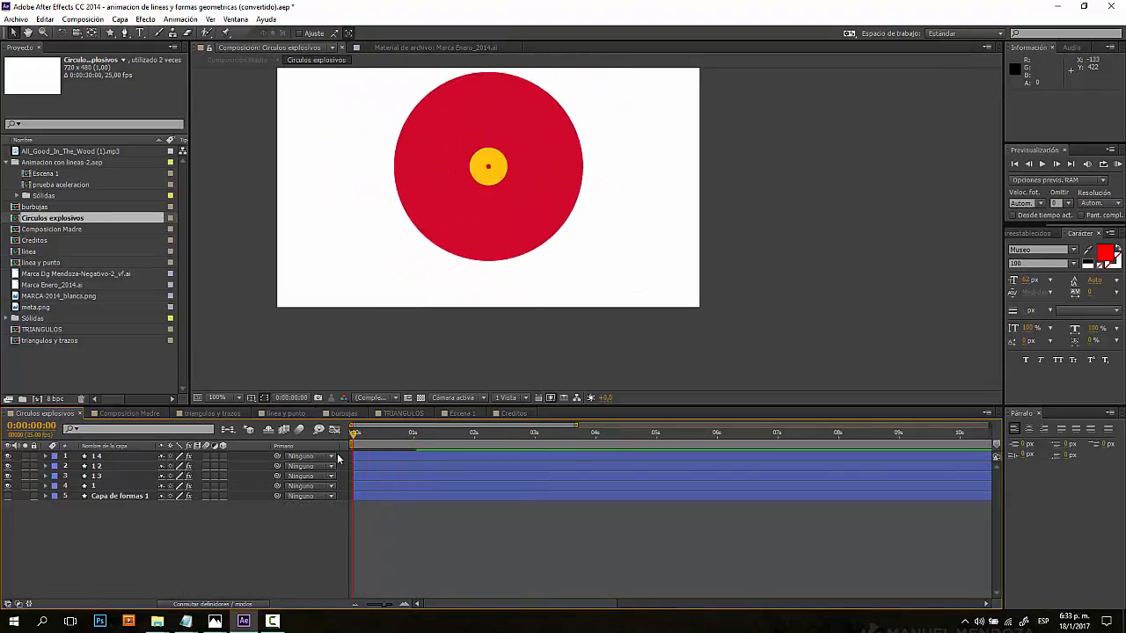
Inspect the keyframes of the Círculo effect on layer 1, scrub through its animation, and collapse the layer.
click(46, 487)
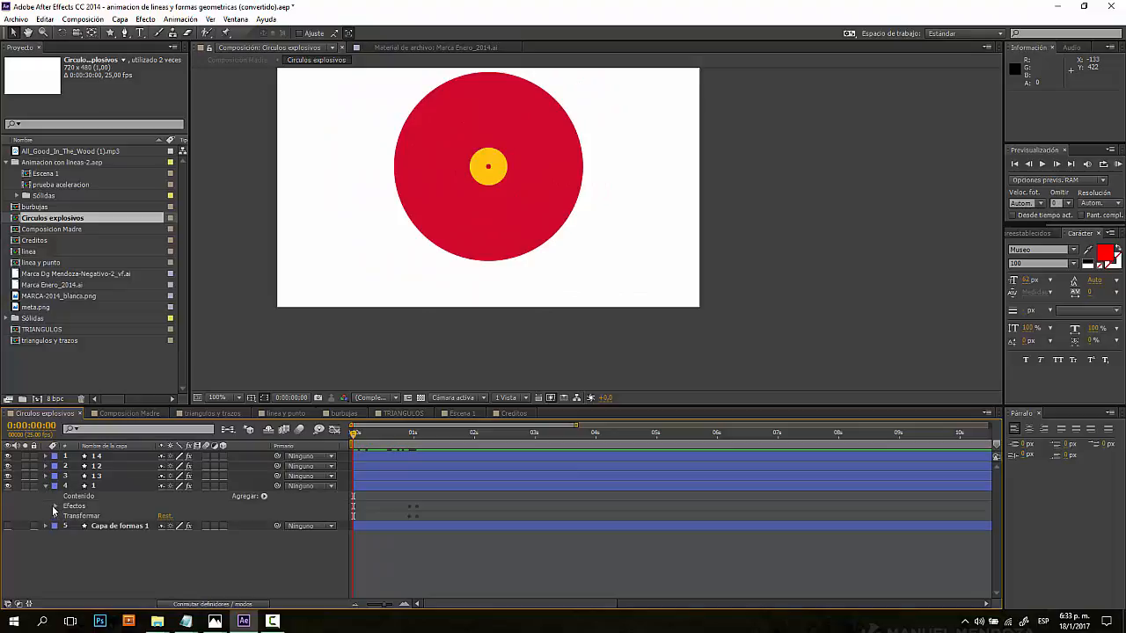
click(56, 506)
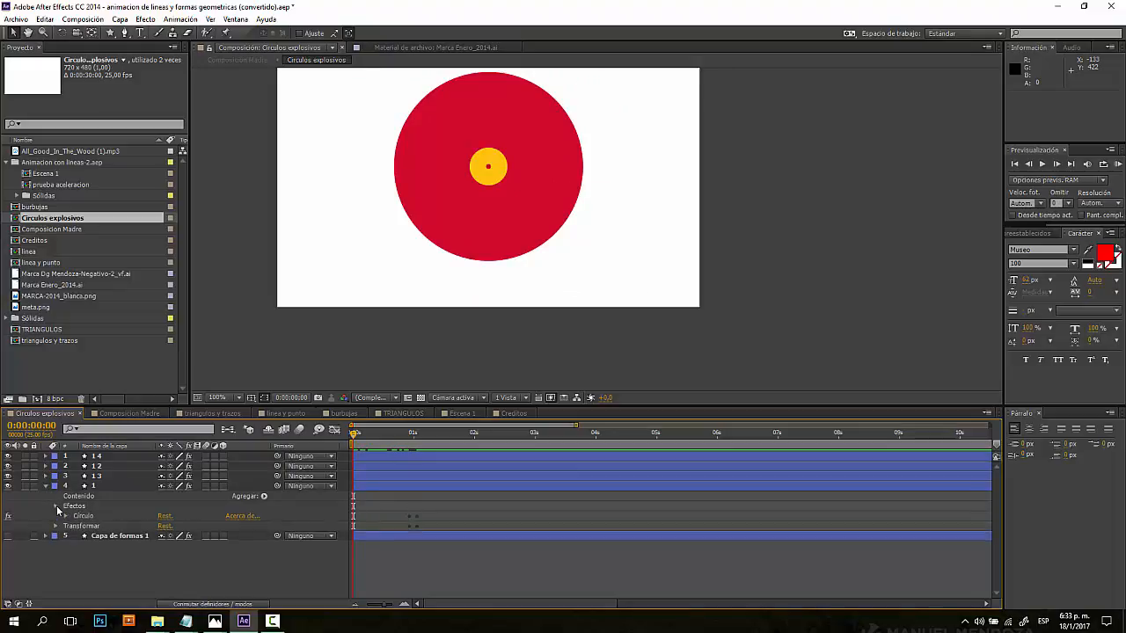
click(56, 506)
click(55, 508)
click(65, 516)
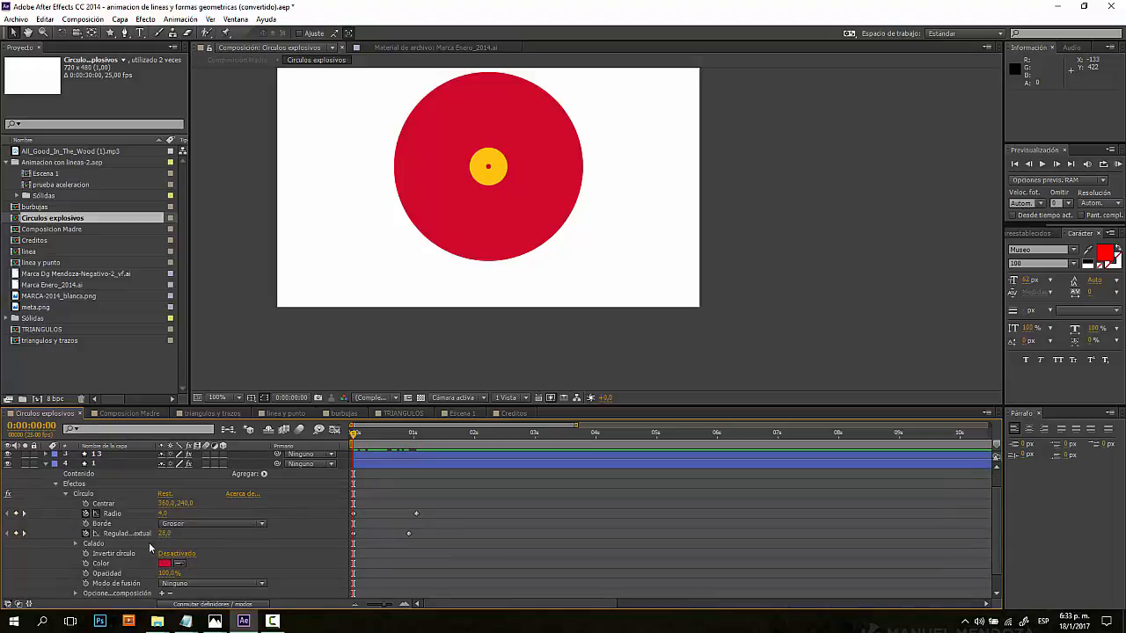
scroll(227, 520, down, 1)
drag(375, 435, 400, 450)
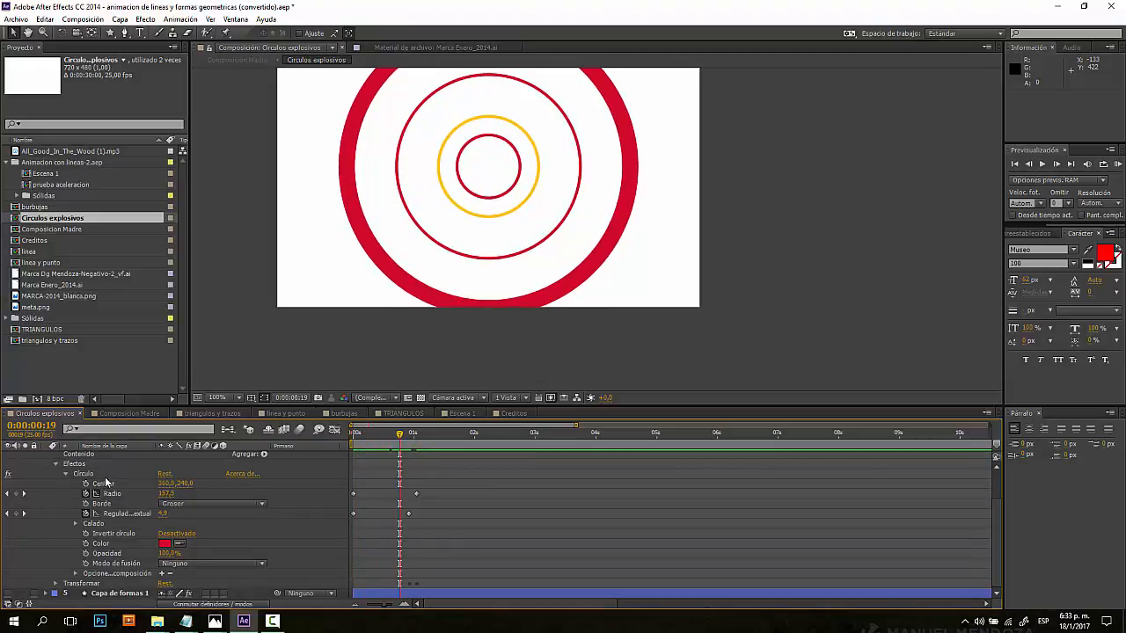
scroll(57, 455, up, 2)
click(46, 487)
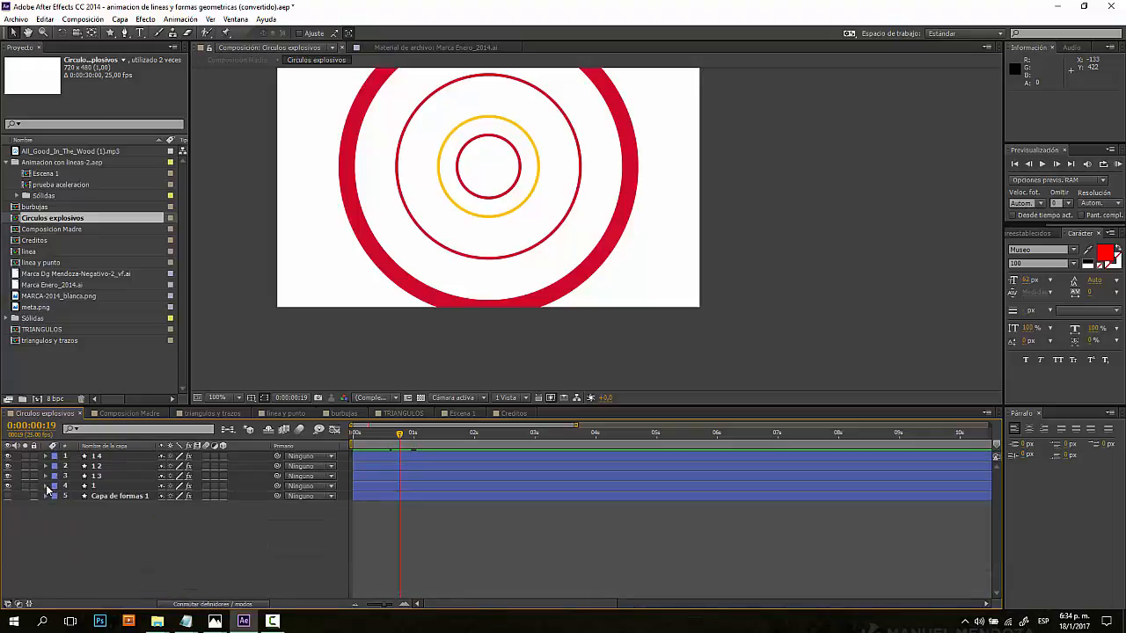
Temporarily hide circle layers 13, 12 and 14, scrub the animation, and show the layers again.
click(45, 467)
click(45, 467)
click(45, 467)
click(45, 467)
drag(8, 476, 8, 456)
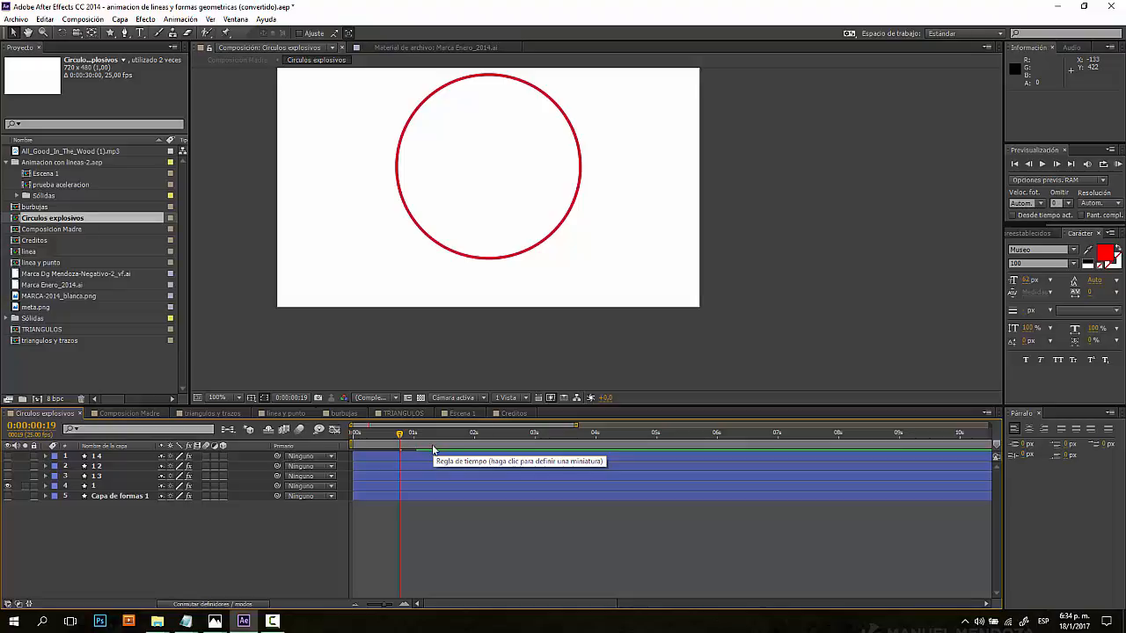
drag(400, 432, 356, 457)
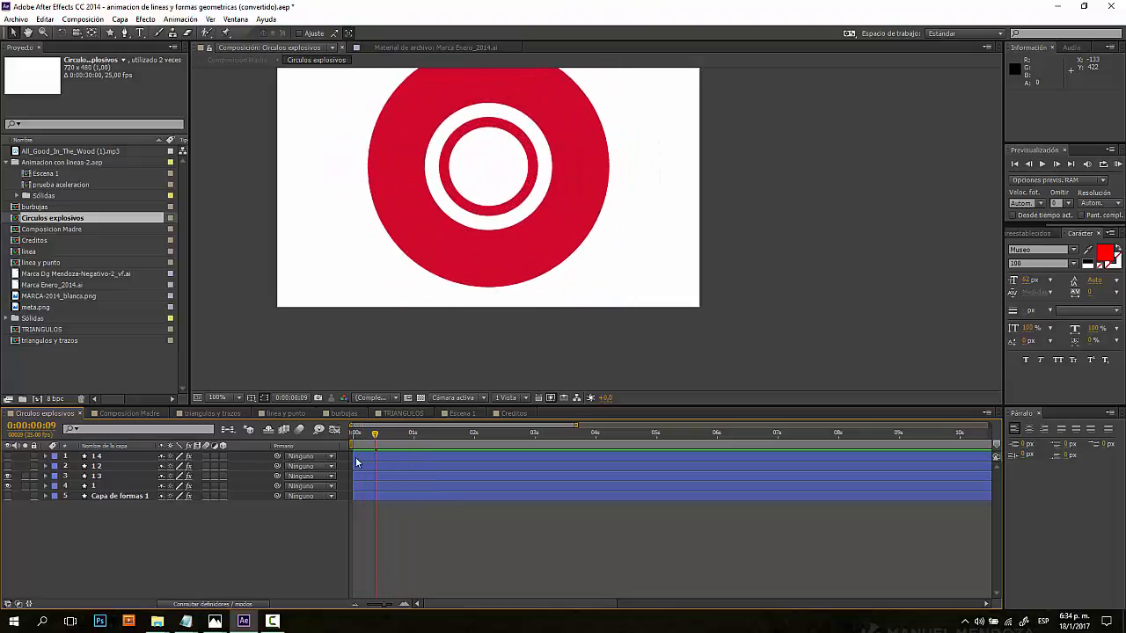
click(9, 457)
mouse_move(376, 436)
mouse_down()
mouse_move(397, 445)
mouse_move(372, 446)
mouse_move(388, 447)
mouse_up()
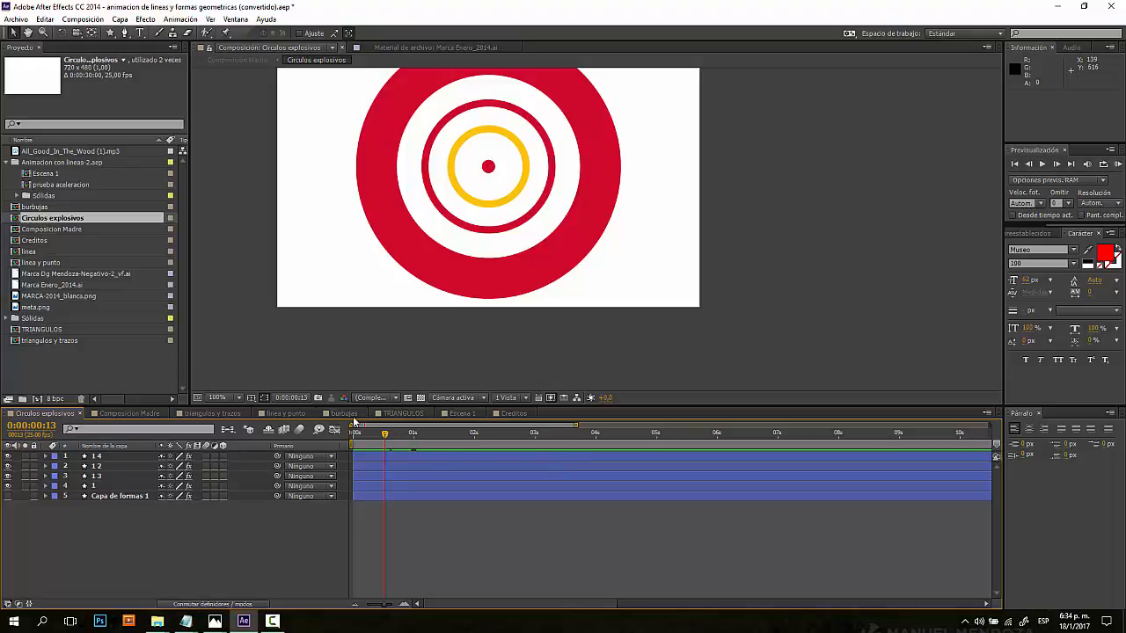
Open the burbujas composition at its first frame and look through its stack of fondo layers.
click(344, 413)
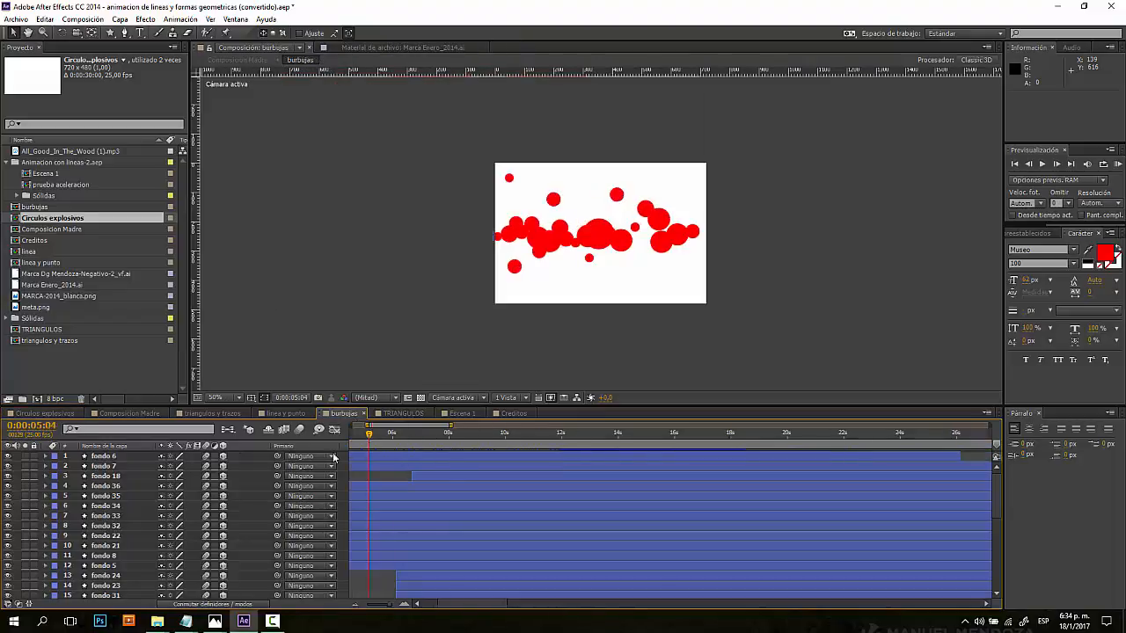
key(Home)
scroll(73, 545, down, 6)
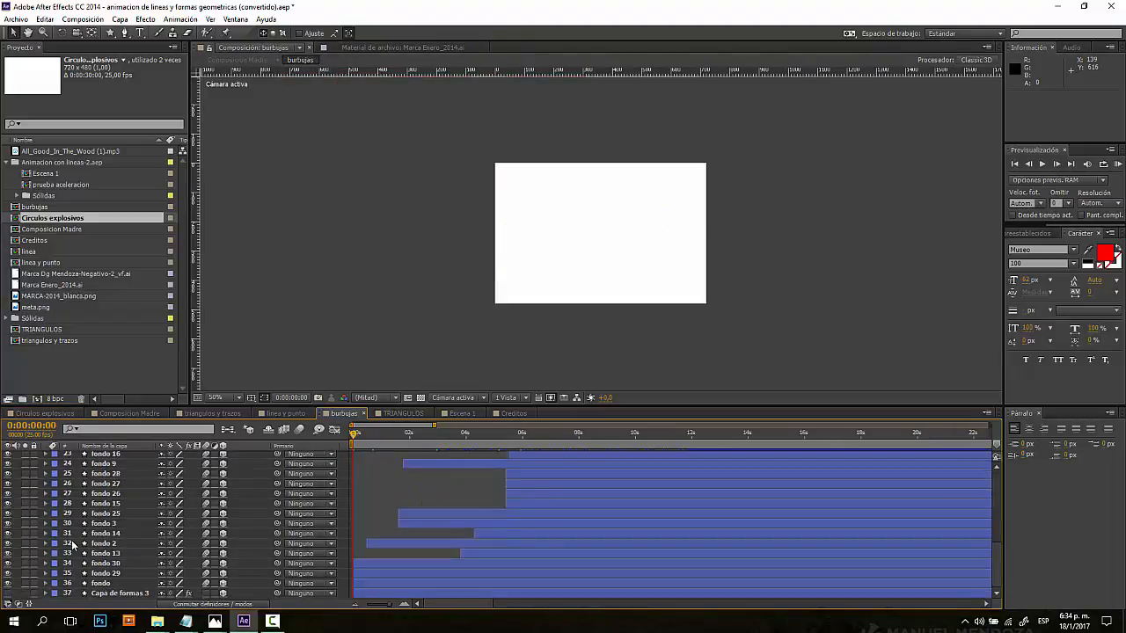
scroll(73, 545, up, 6)
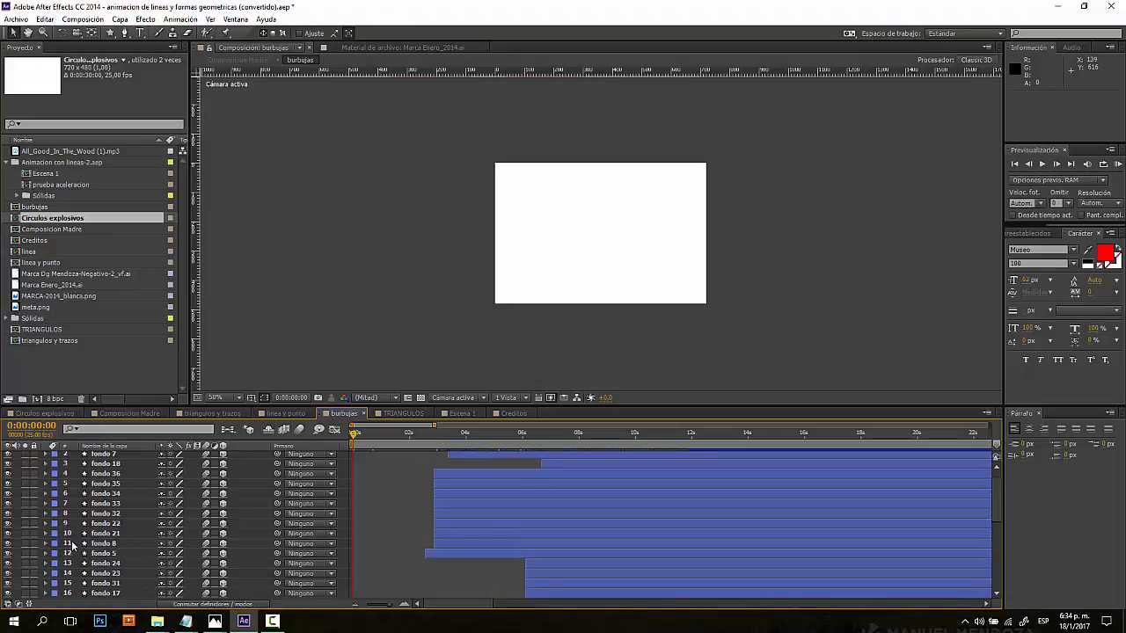
scroll(73, 546, up, 1)
scroll(73, 545, down, 6)
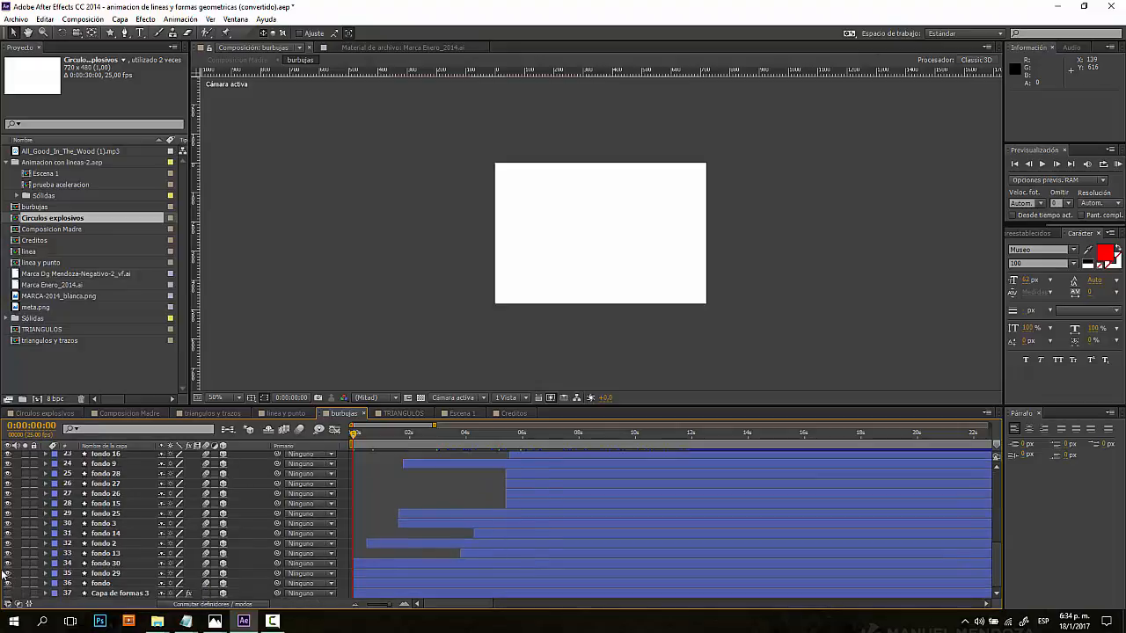
Hide the fondo layers above the base fondo layer at both ends of the burbujas stack.
drag(3, 573, 5, 482)
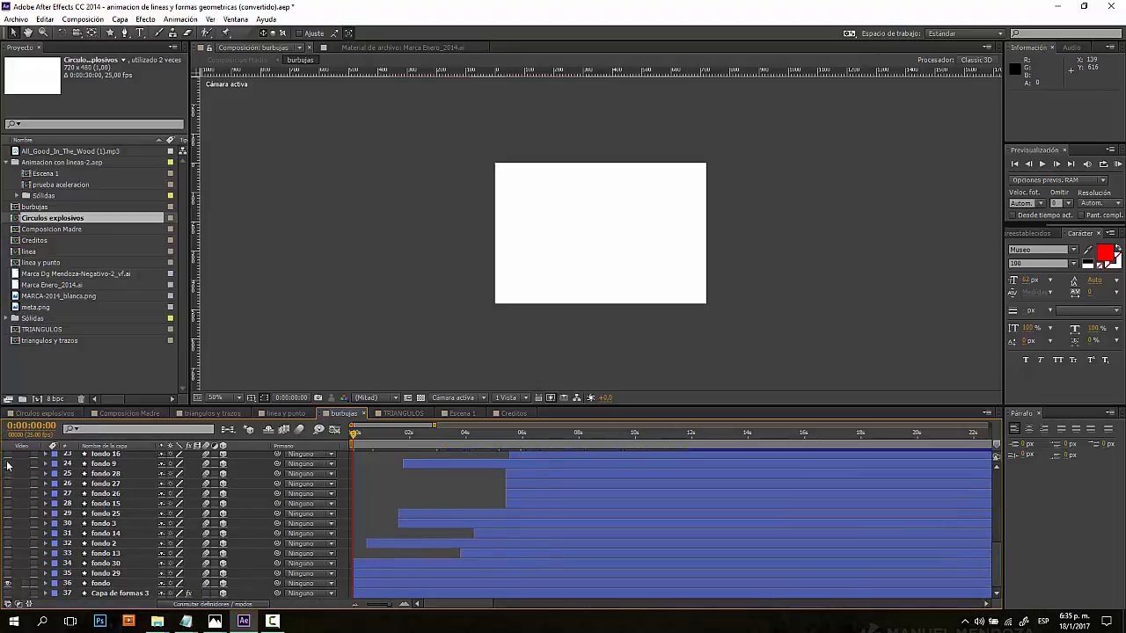
scroll(6, 462, up, 7)
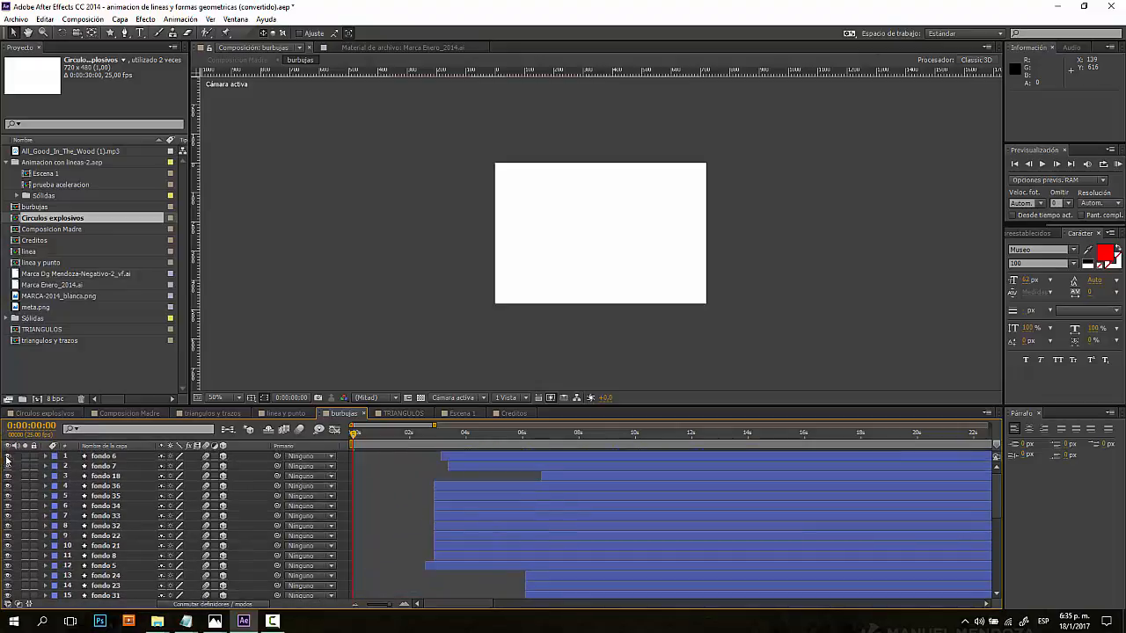
drag(8, 456, 11, 602)
scroll(389, 517, down, 1)
scroll(388, 517, down, 7)
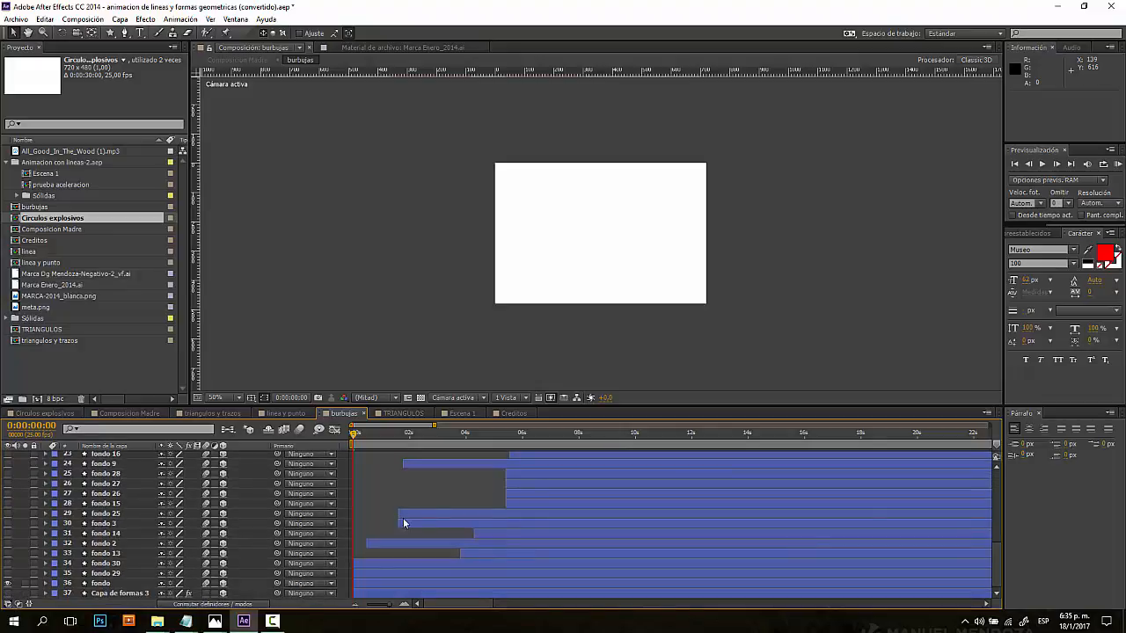
Show Capa de formas 3, hide the base fondo layer, and preview the bubbles against the gradient background.
drag(355, 435, 317, 448)
click(9, 594)
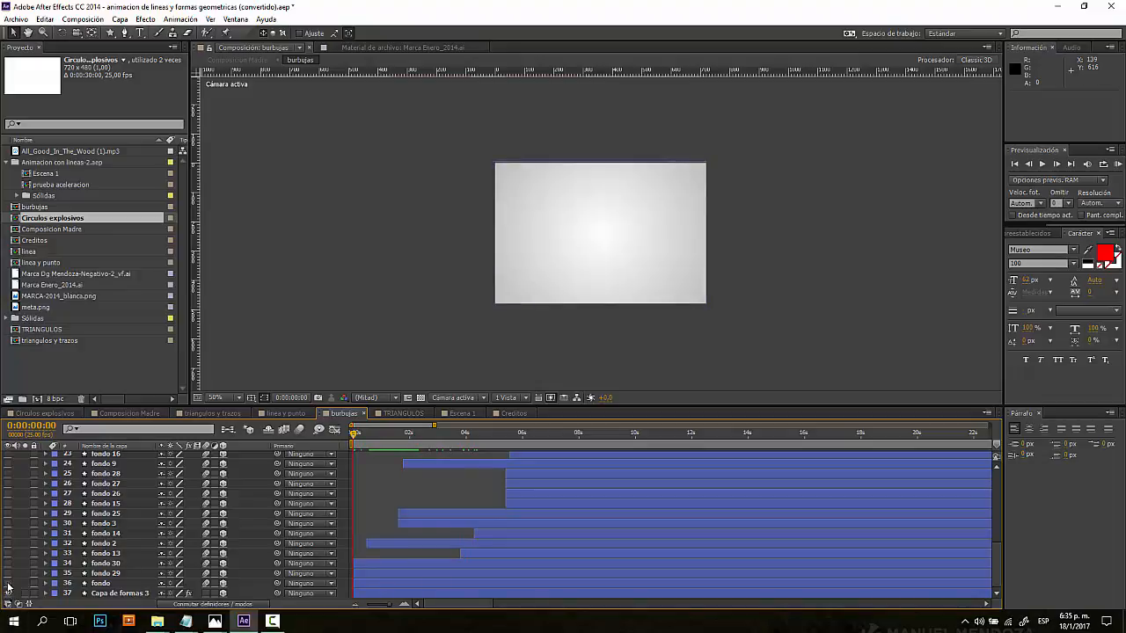
key(space)
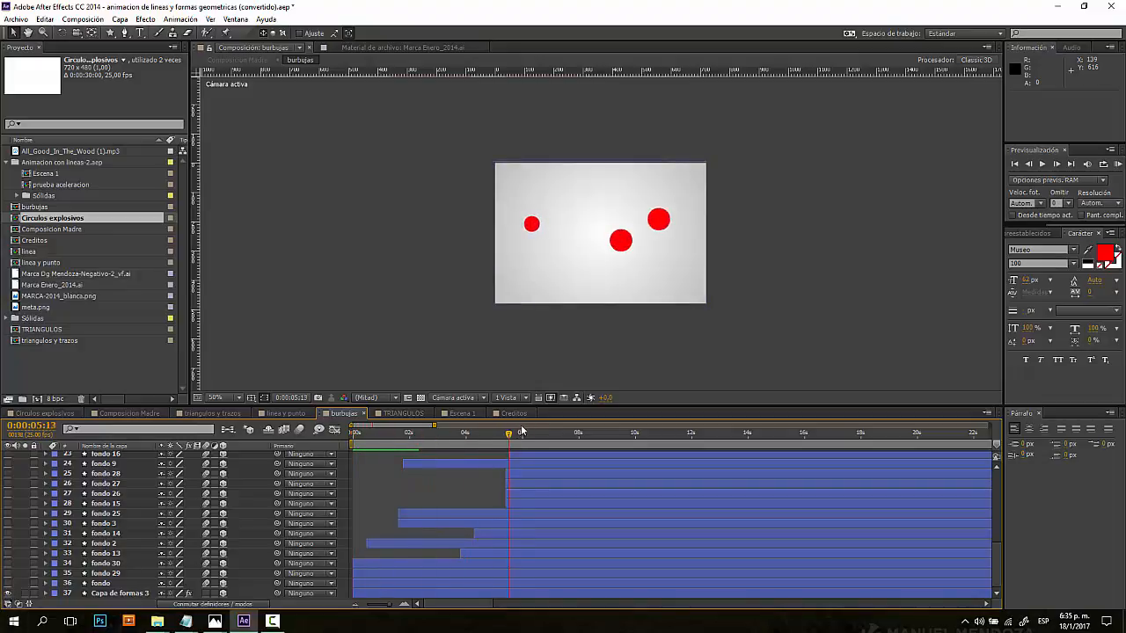
drag(355, 432, 383, 470)
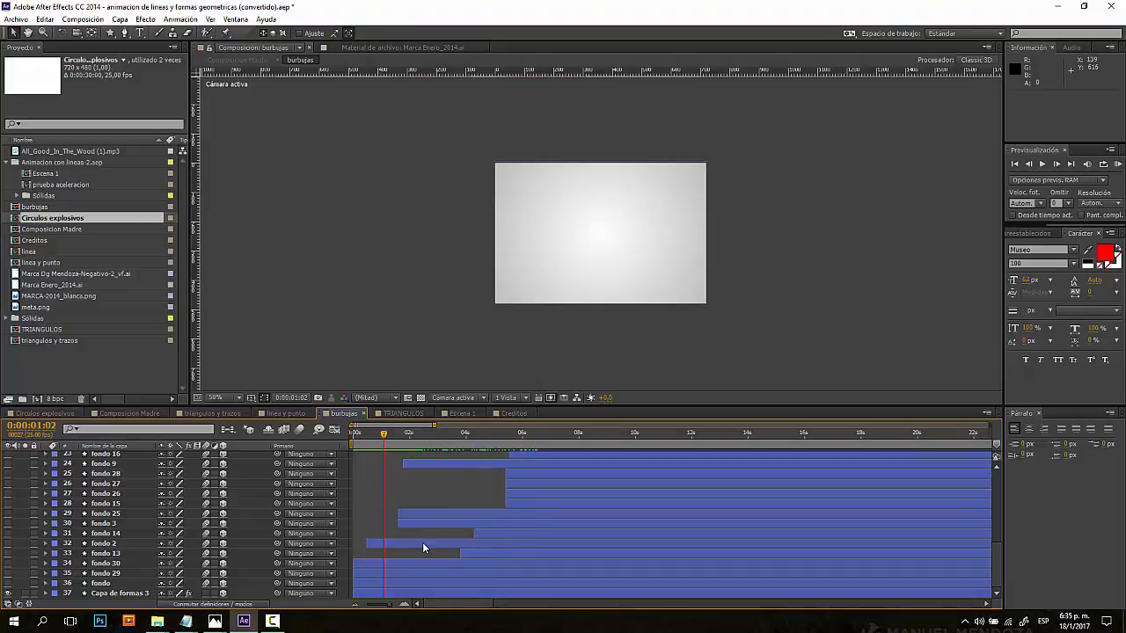
Delay layers fondo 2, fondo 3, fondo 25, fondo 15 and fondo 26, starting fondo 26 at 0:00:06:05, and scrub to check the timing.
drag(420, 544, 493, 512)
drag(480, 513, 540, 491)
drag(384, 433, 917, 434)
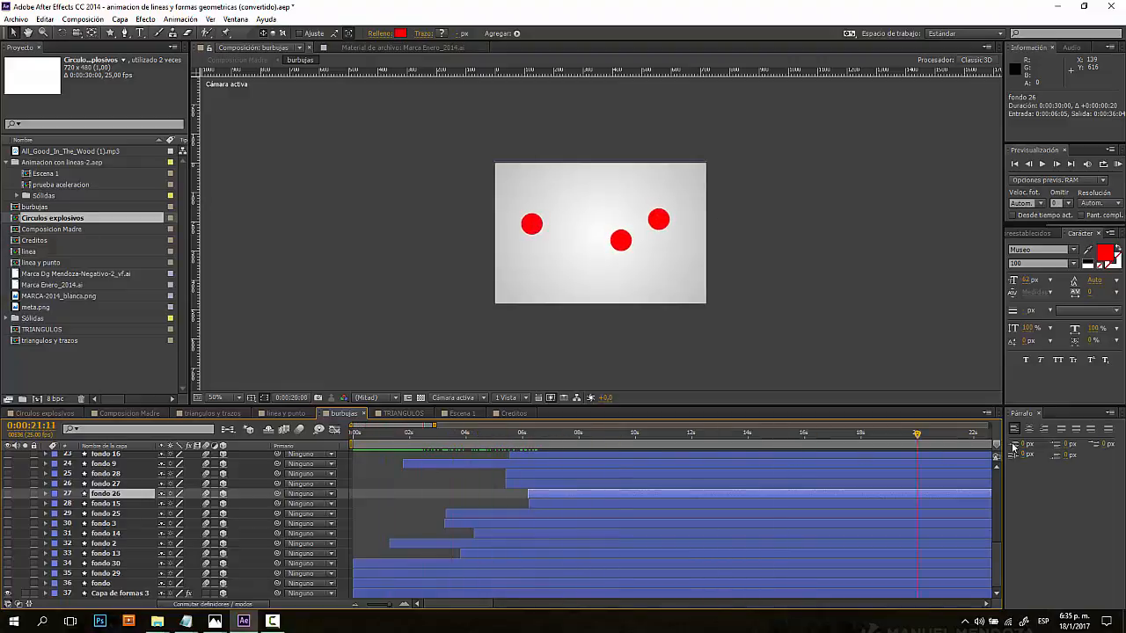
key(Home)
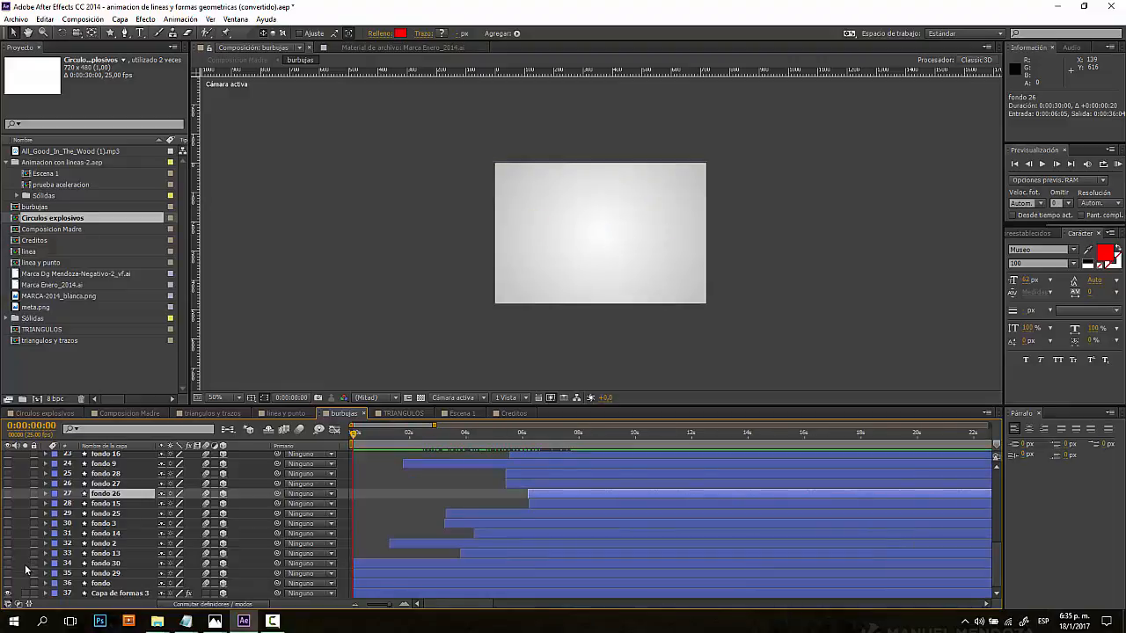
Make the hidden fondo layers of the burbujas composition visible again.
drag(8, 576, 4, 426)
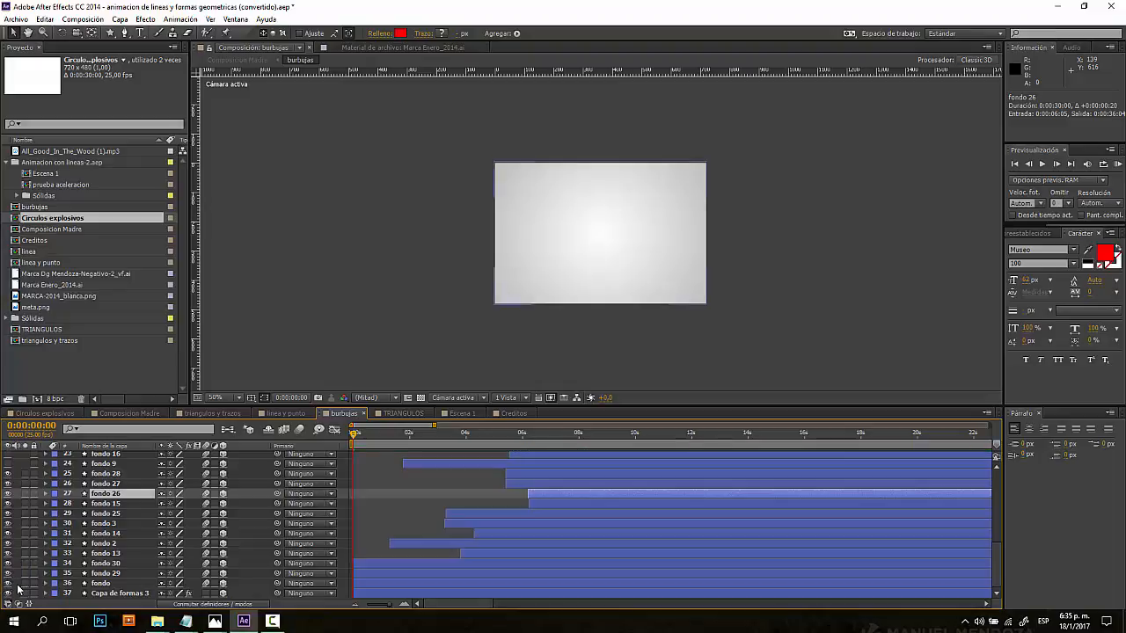
scroll(17, 585, up, 6)
drag(5, 557, 2, 463)
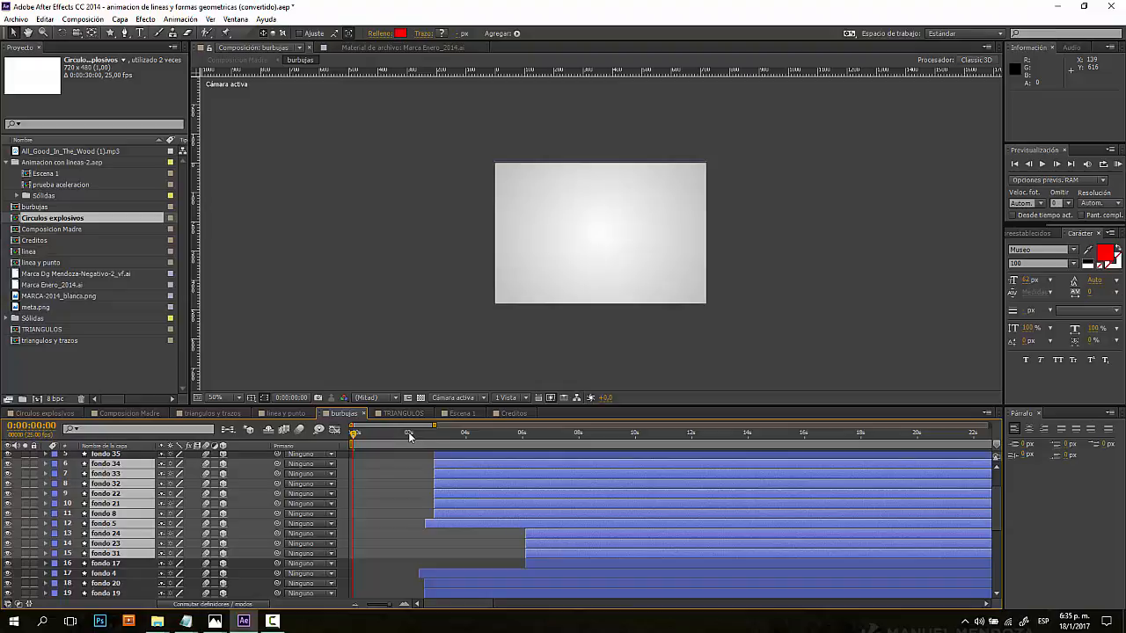
Open the Creditos composition, play and scrub through its text, line and logo animation, and return to 0:00:00:00.
drag(413, 437, 352, 471)
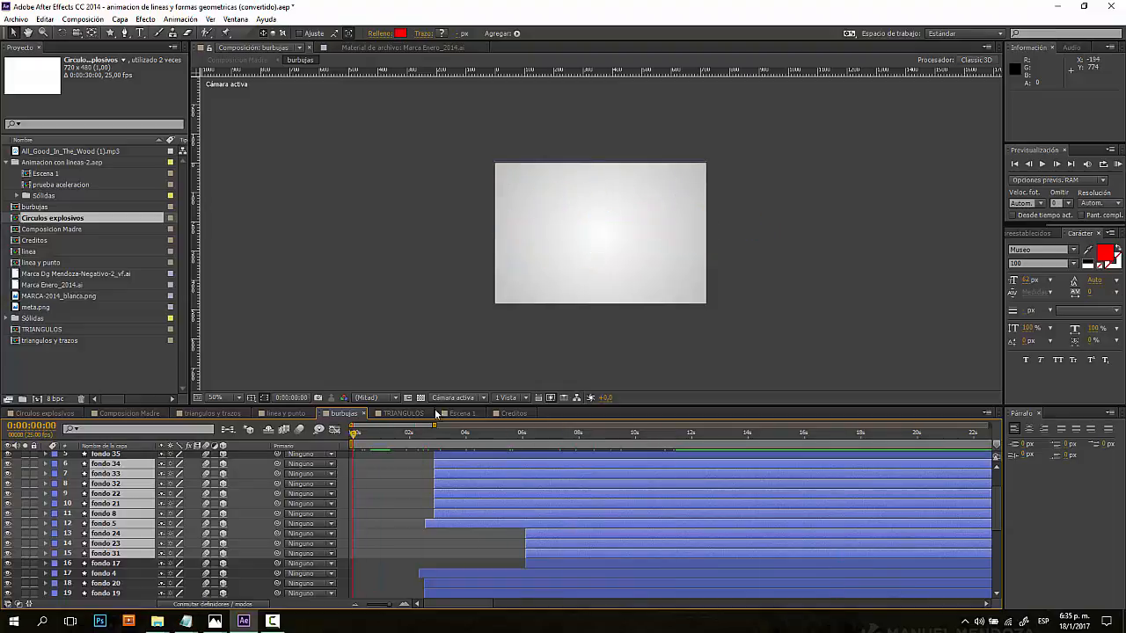
click(514, 413)
drag(384, 440, 472, 457)
key(space)
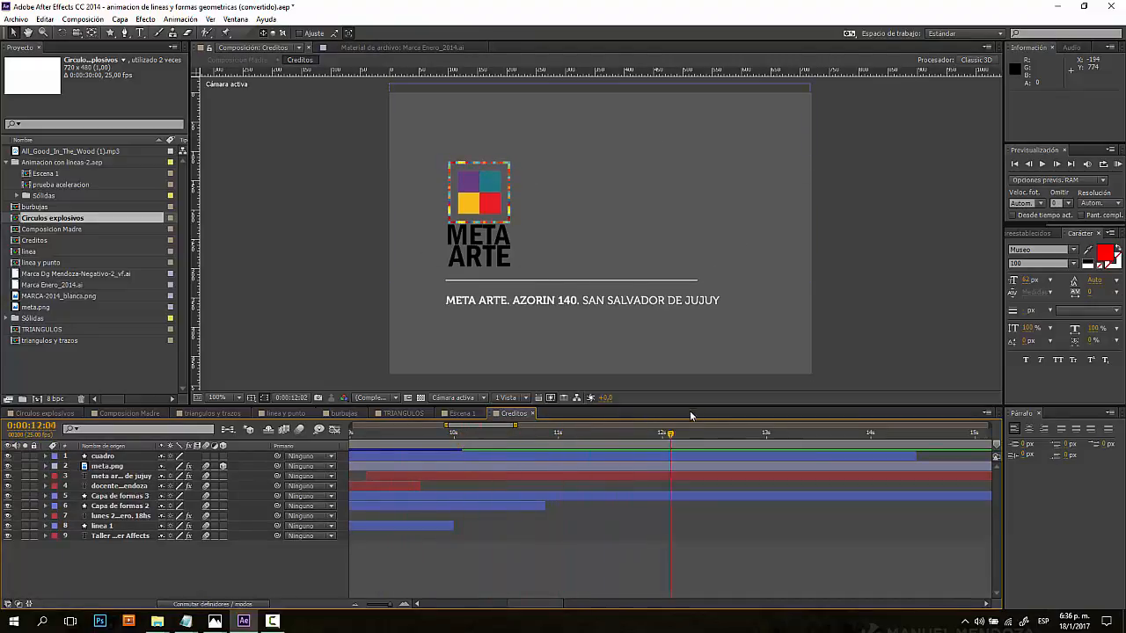
drag(750, 430, 490, 443)
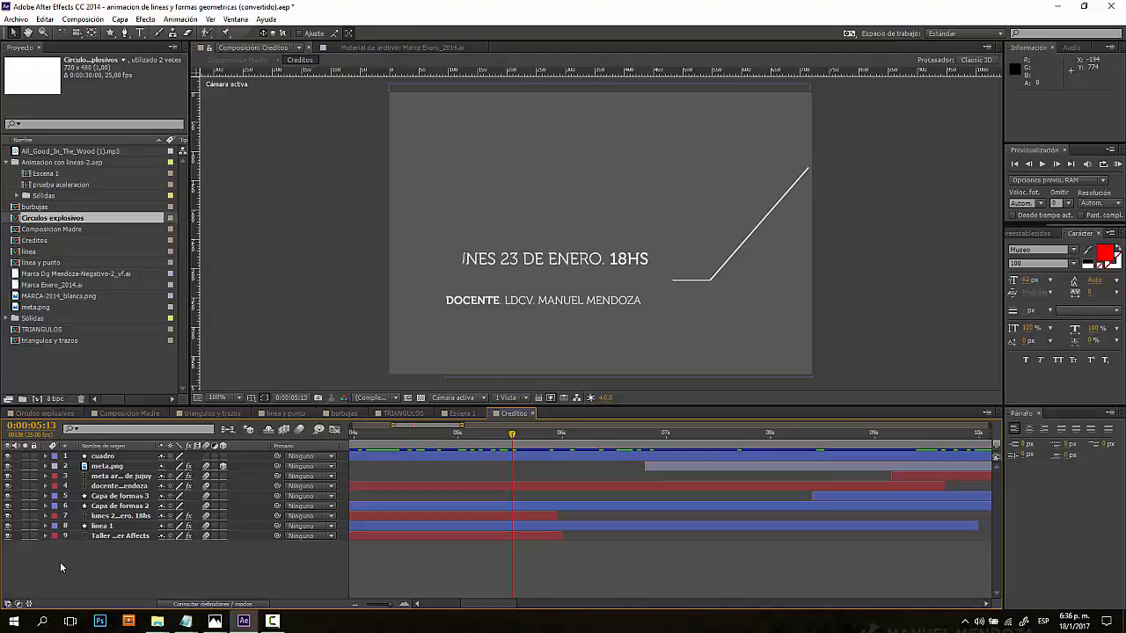
drag(371, 439, 333, 415)
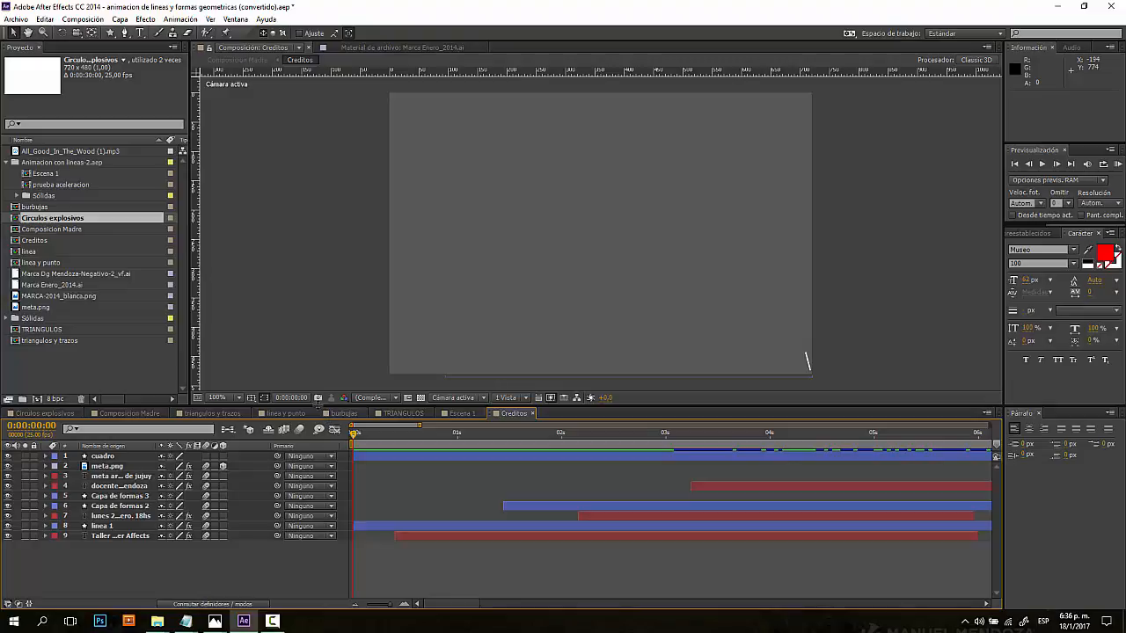
Look briefly through the linea y punto, TRIANGULOS, burbujas, Circulos explosivos and triangulos y trazos compositions again.
click(306, 415)
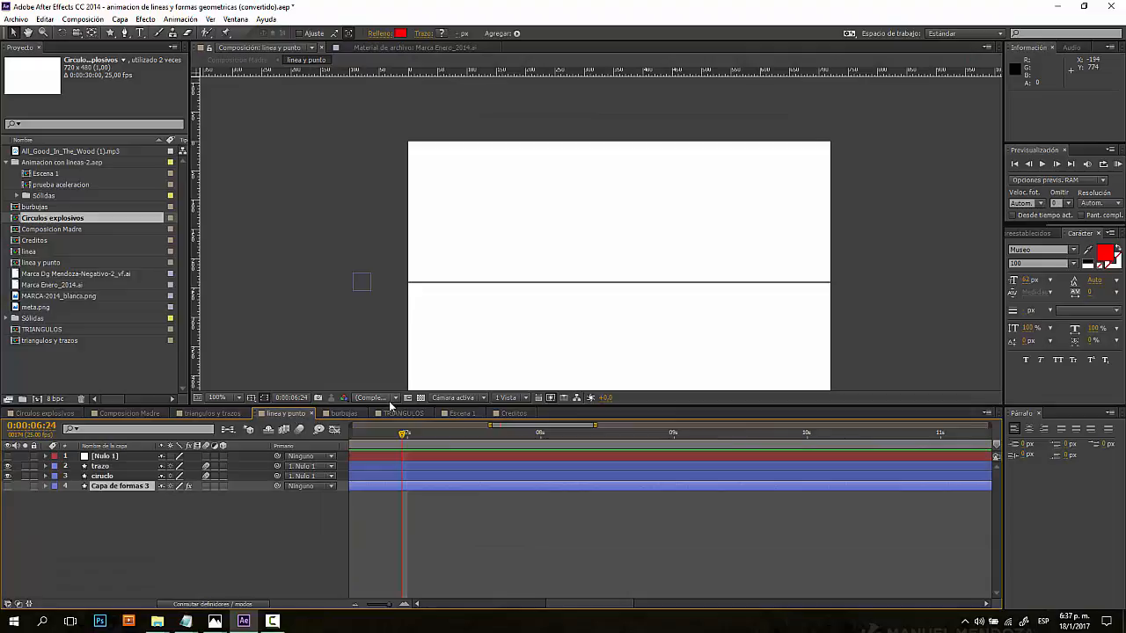
click(397, 415)
click(344, 415)
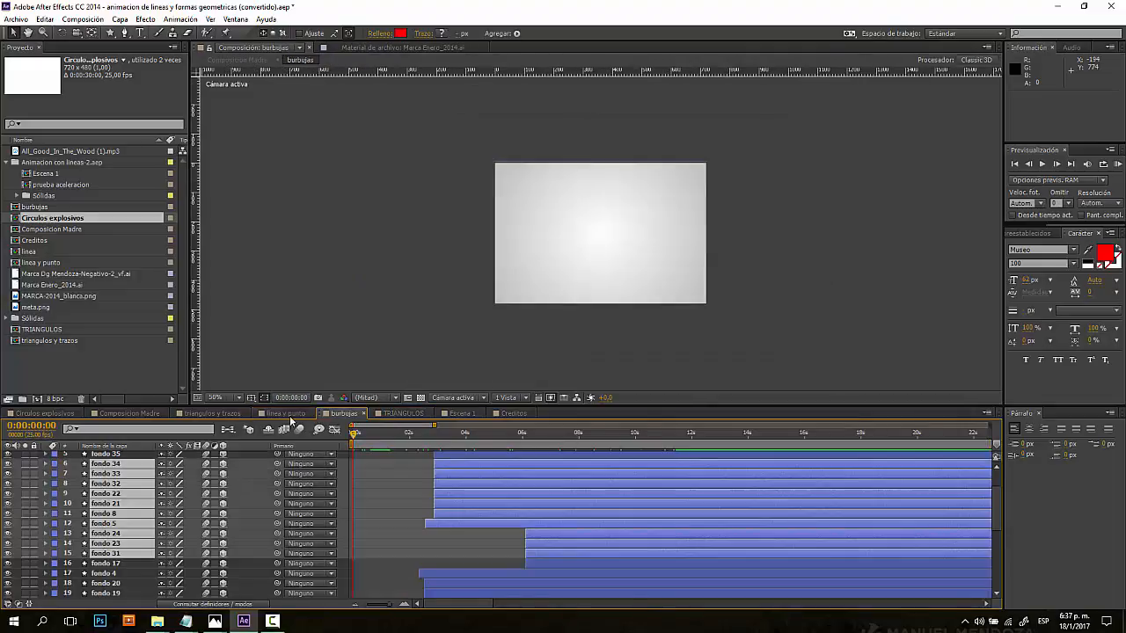
click(289, 414)
click(44, 414)
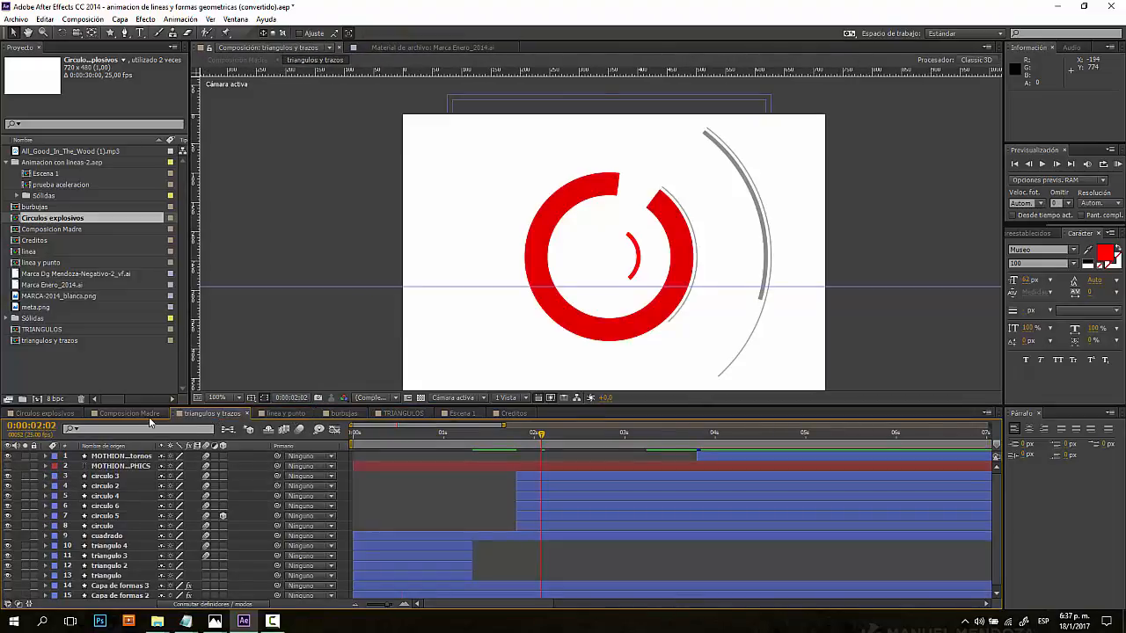
Open Composicion Madre and scrub through its closing credits up to 0:00:28:18, then back to 0:00:23:23.
click(149, 415)
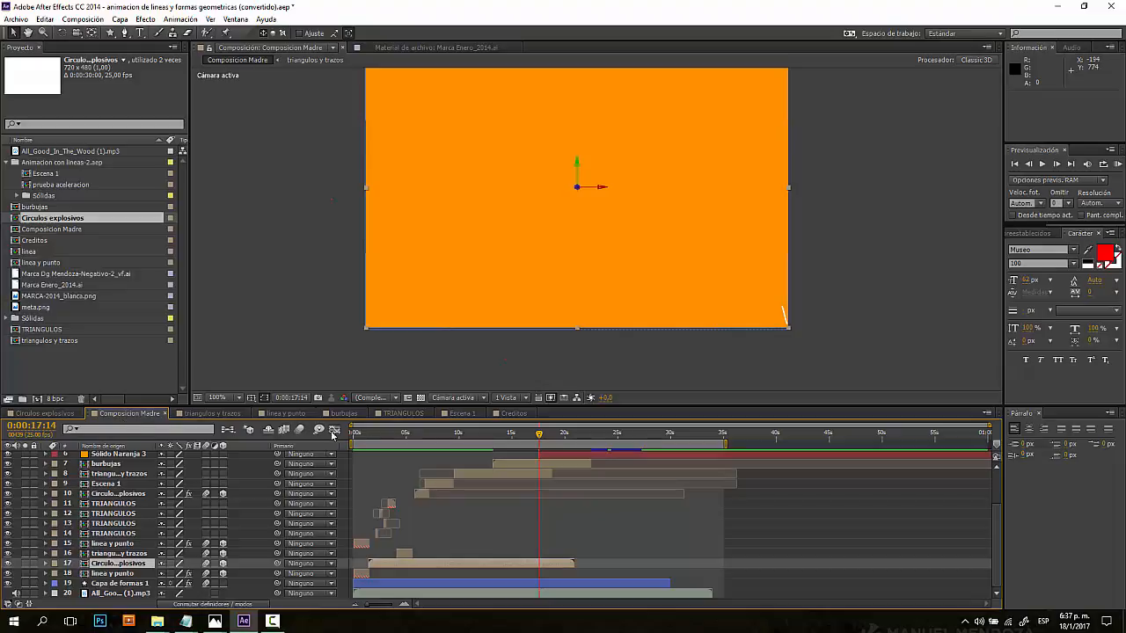
drag(369, 432, 598, 417)
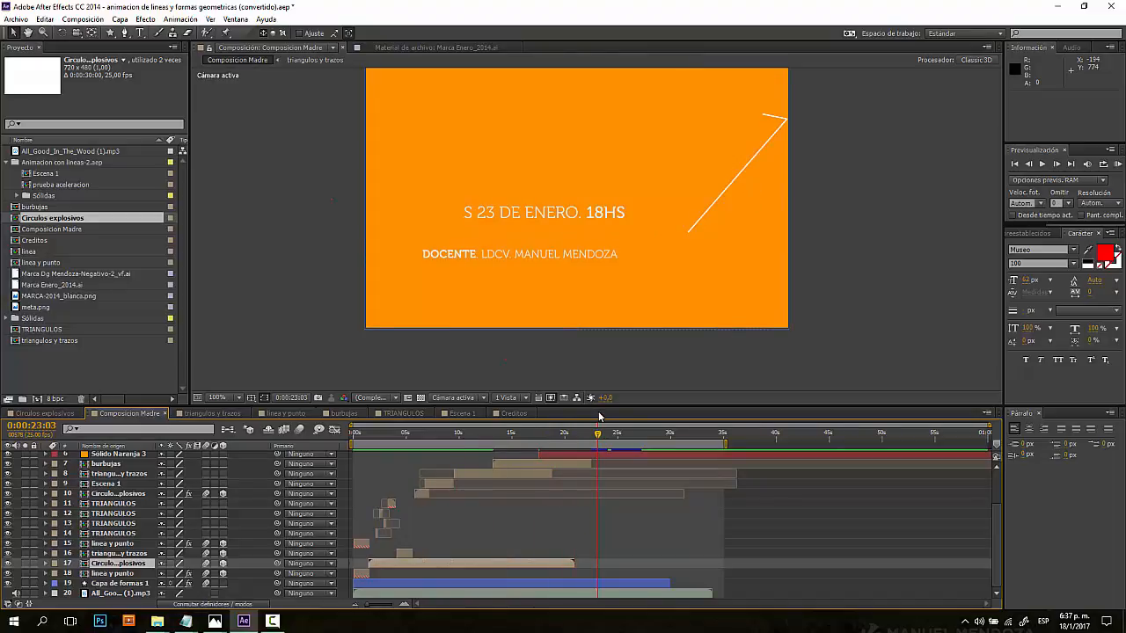
click(651, 433)
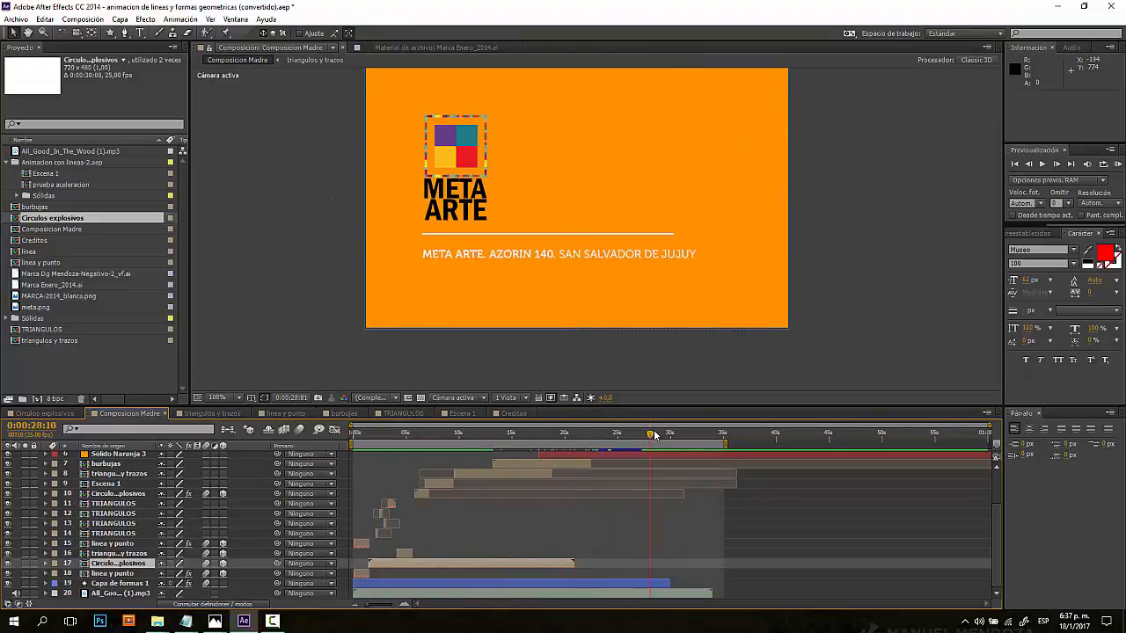
drag(656, 434, 658, 433)
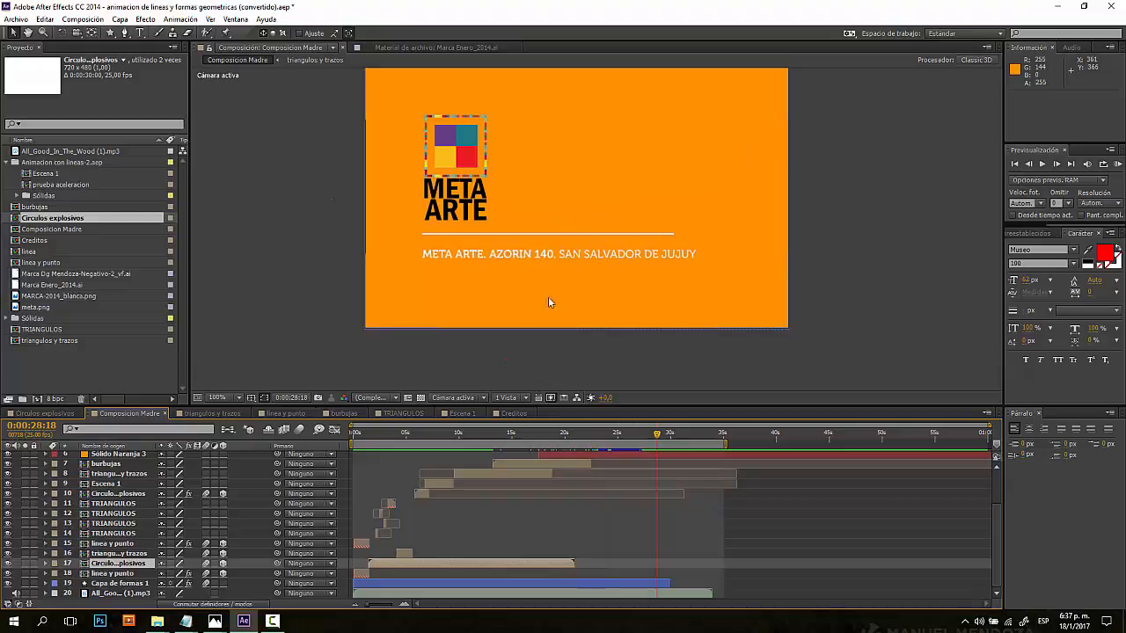
drag(658, 434, 605, 437)
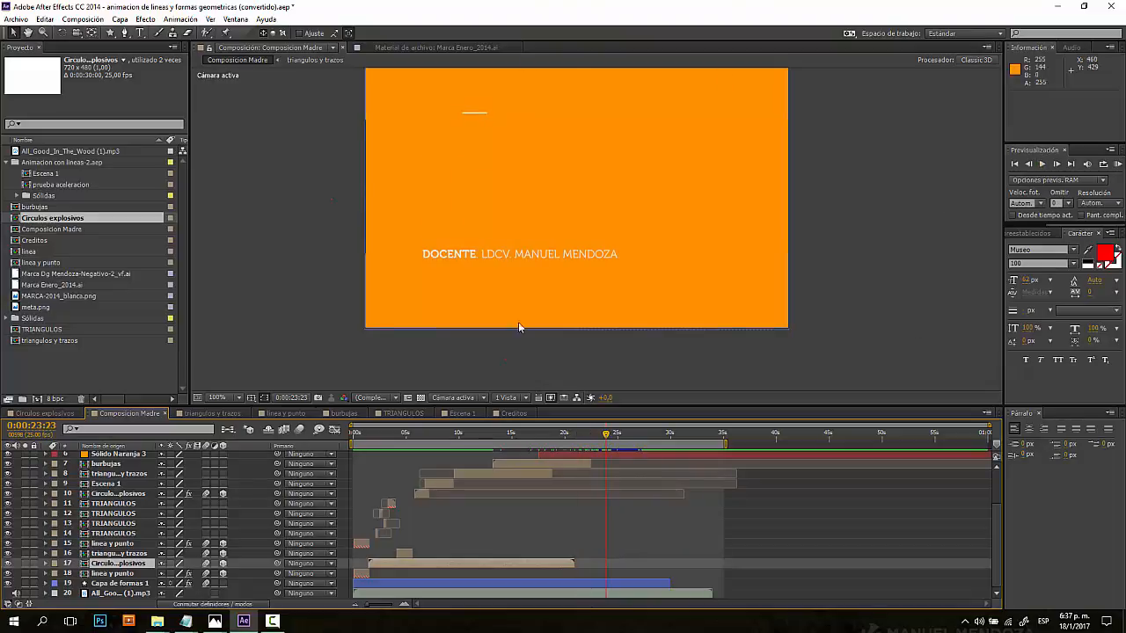